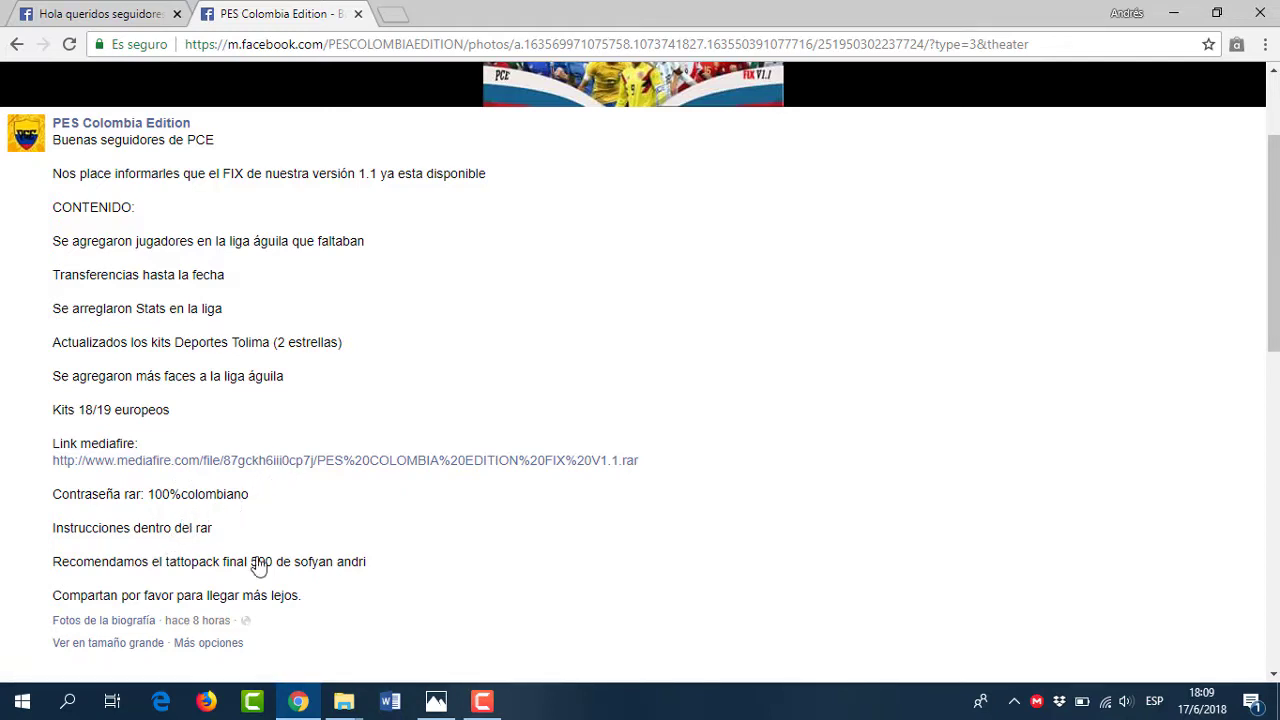
Check the V1.1 Facebook post, then switch to File Explorer and open the Pro Evolution Soccer 2017 folder inside steamapps' common folder
left_click(107, 12)
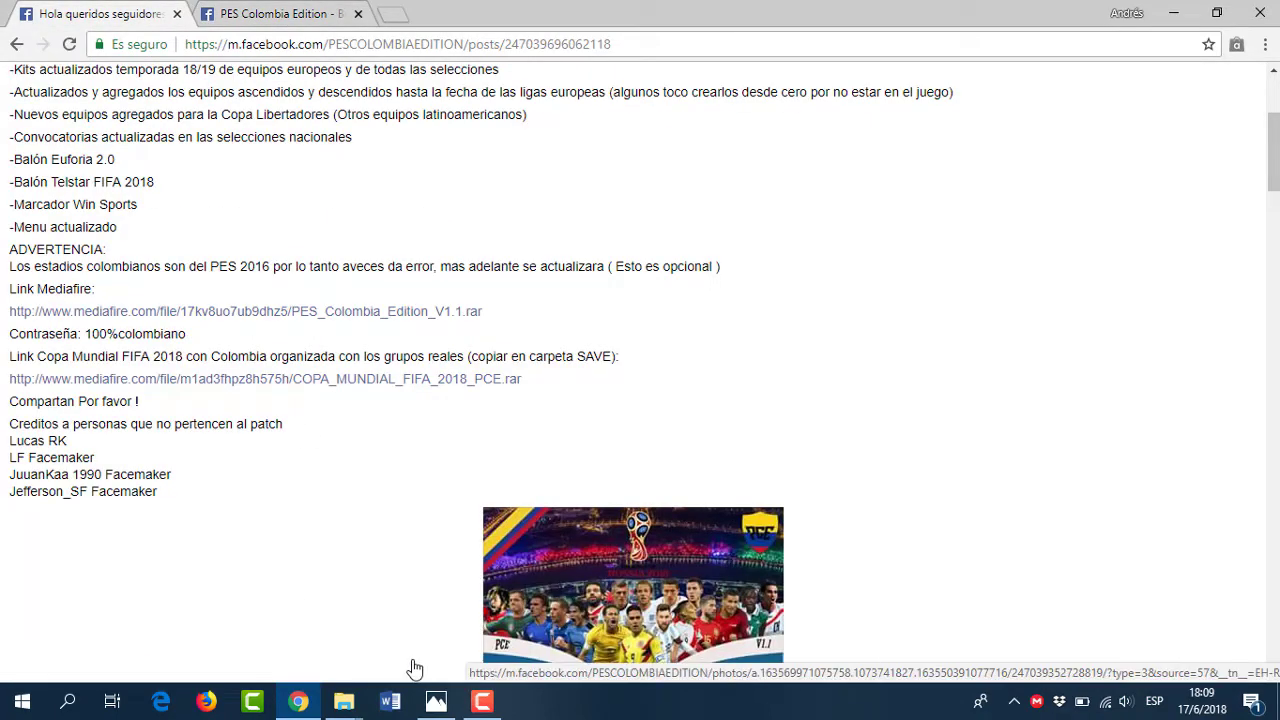
mouse_move(344, 701)
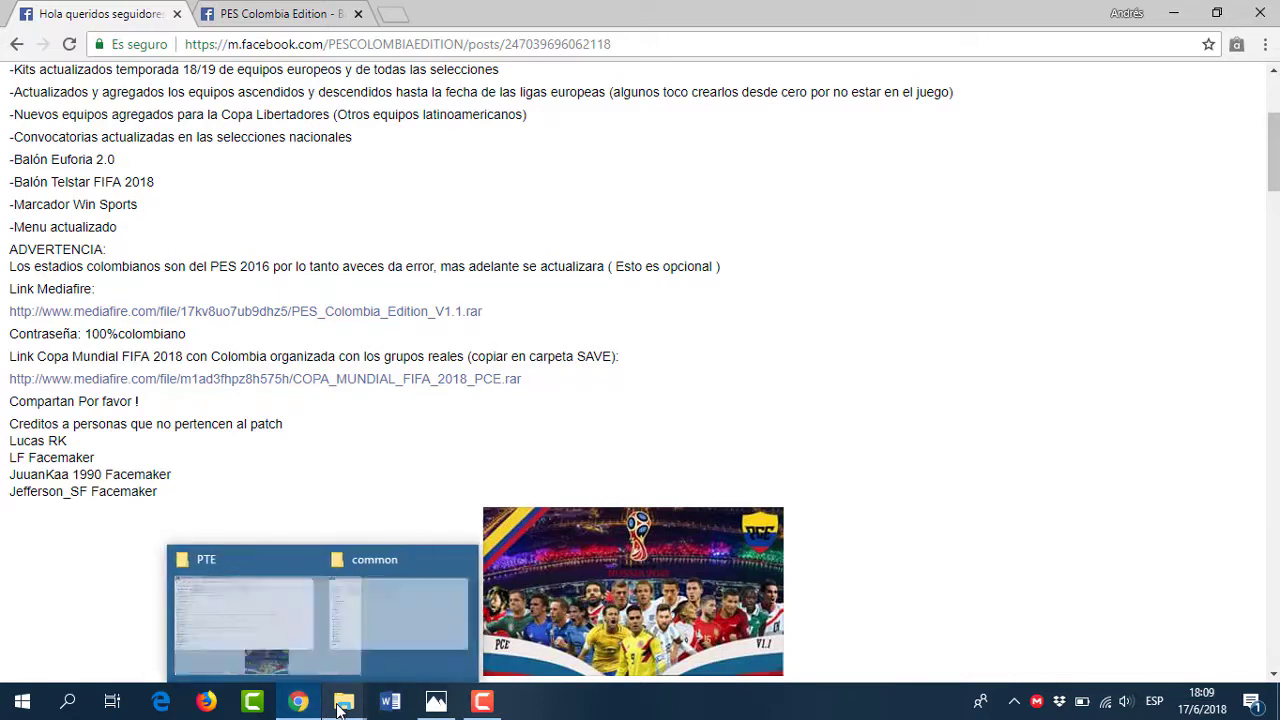
mouse_move(279, 610)
left_click(377, 611)
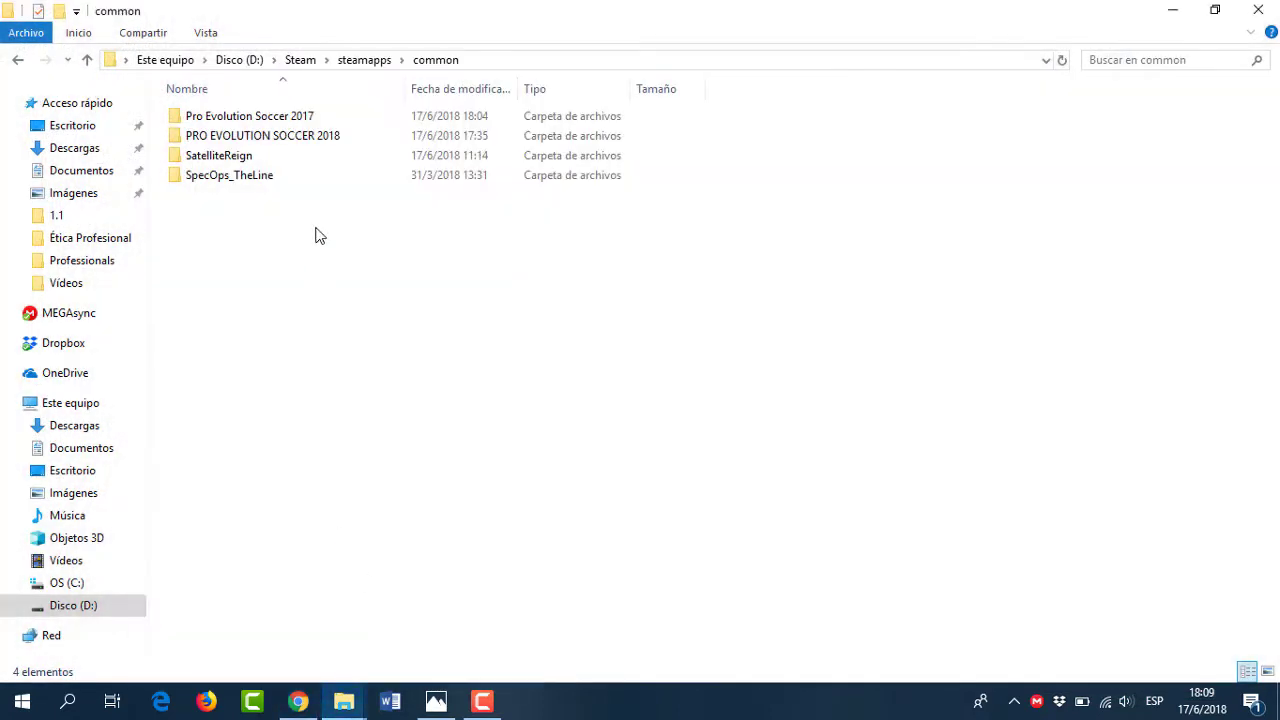
left_click(325, 121)
double_click(325, 121)
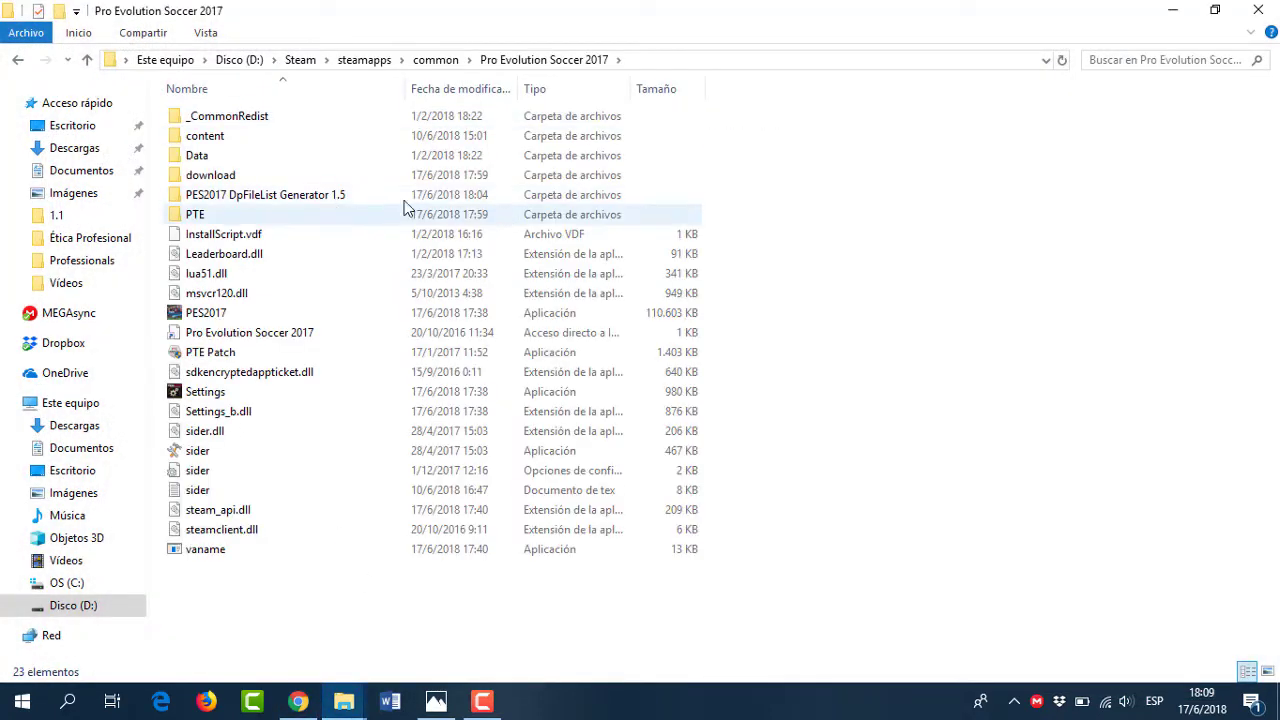
left_click(303, 216)
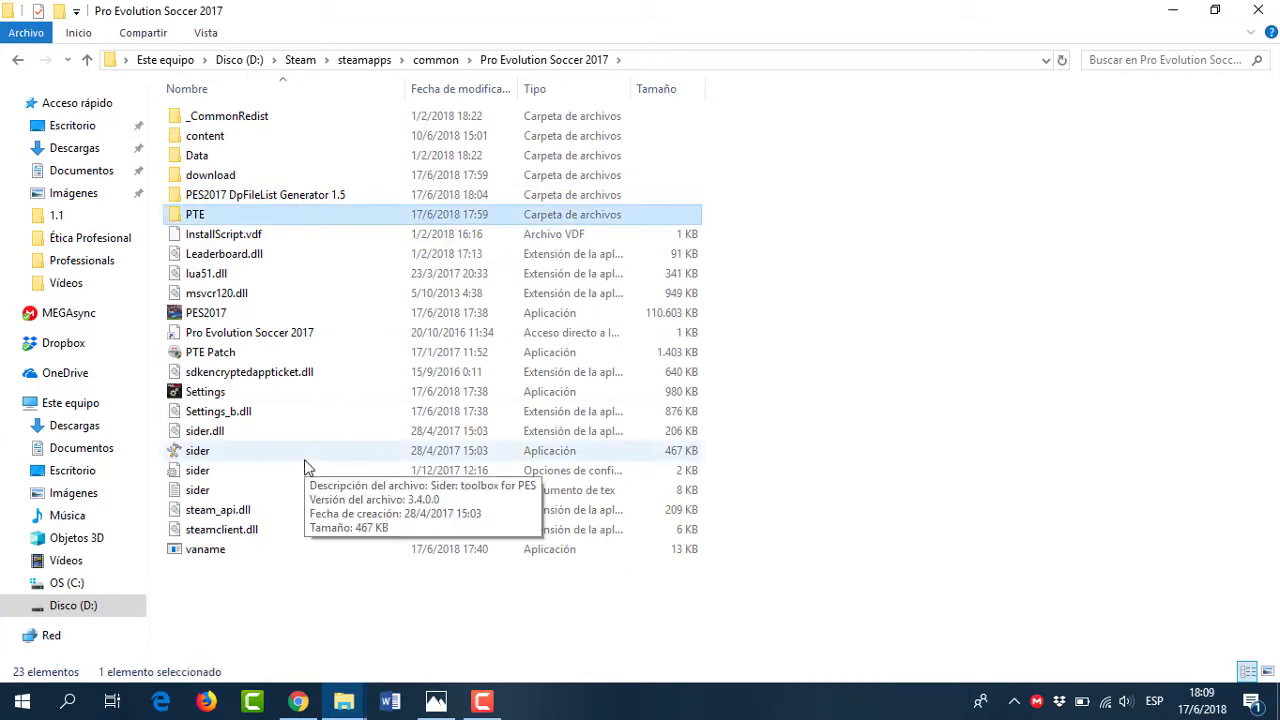
left_click(291, 571)
mouse_move(345, 708)
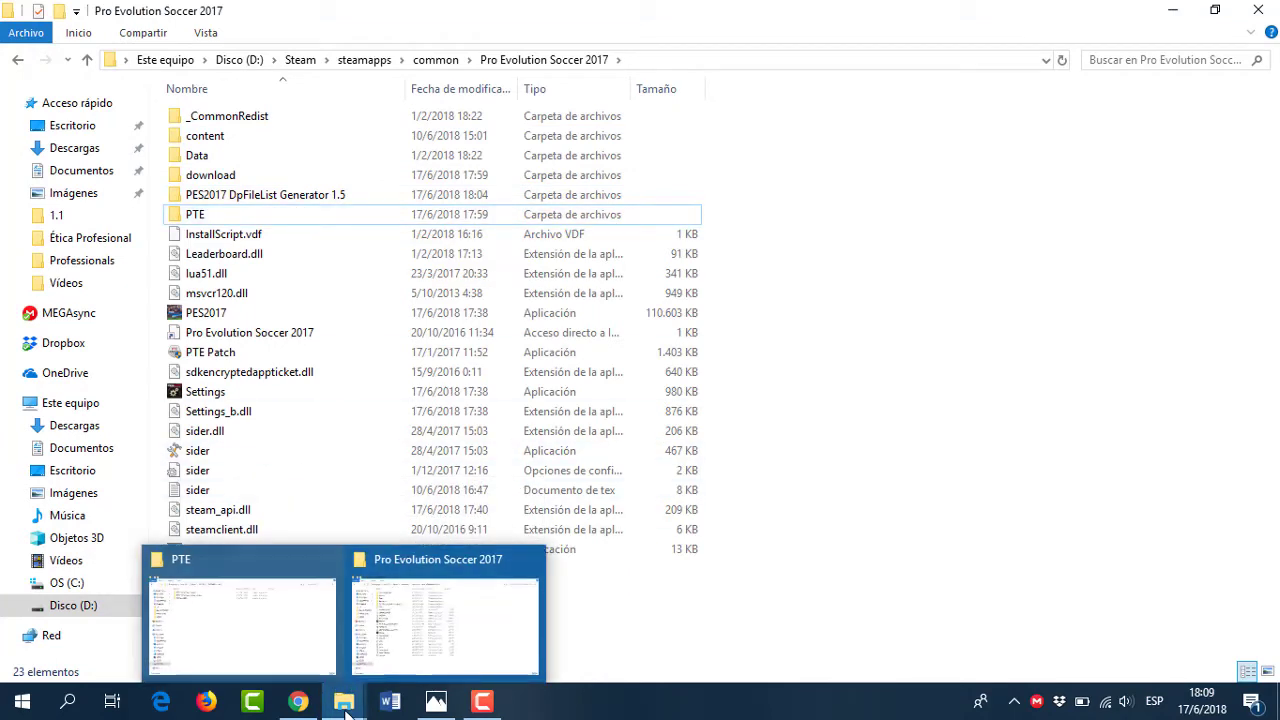
left_click(415, 600)
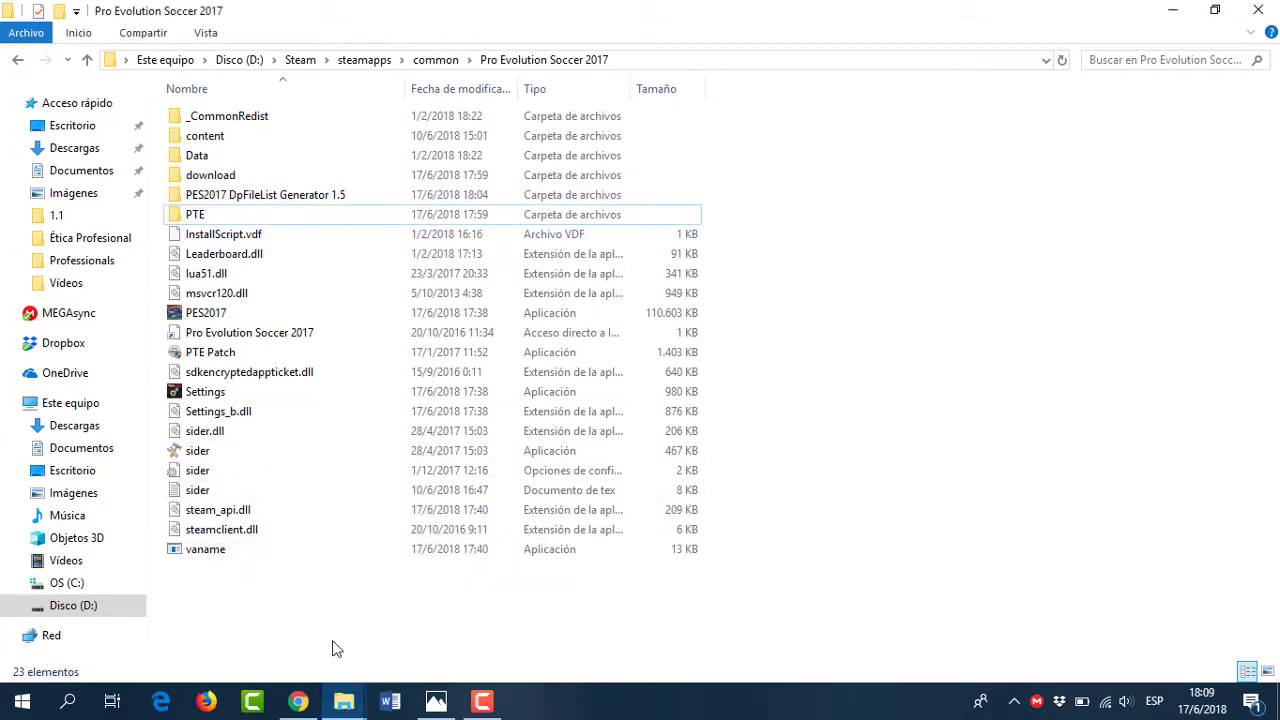
mouse_move(344, 705)
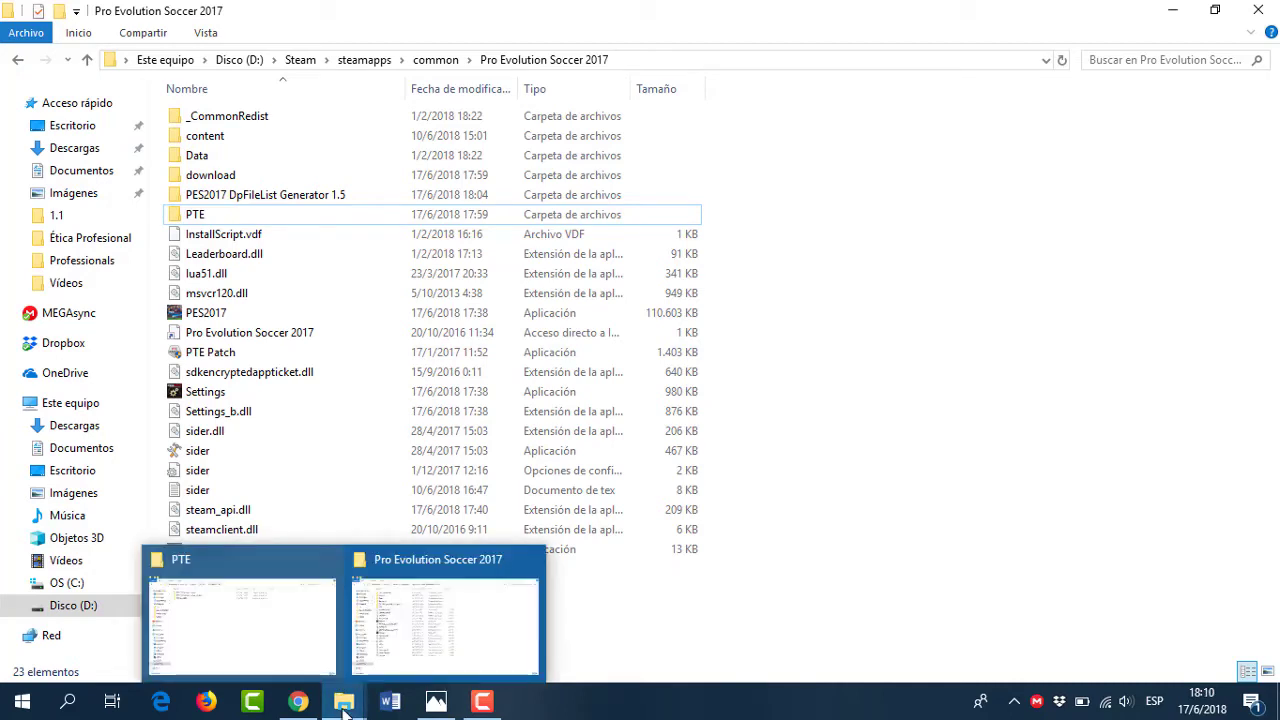
left_click(398, 662)
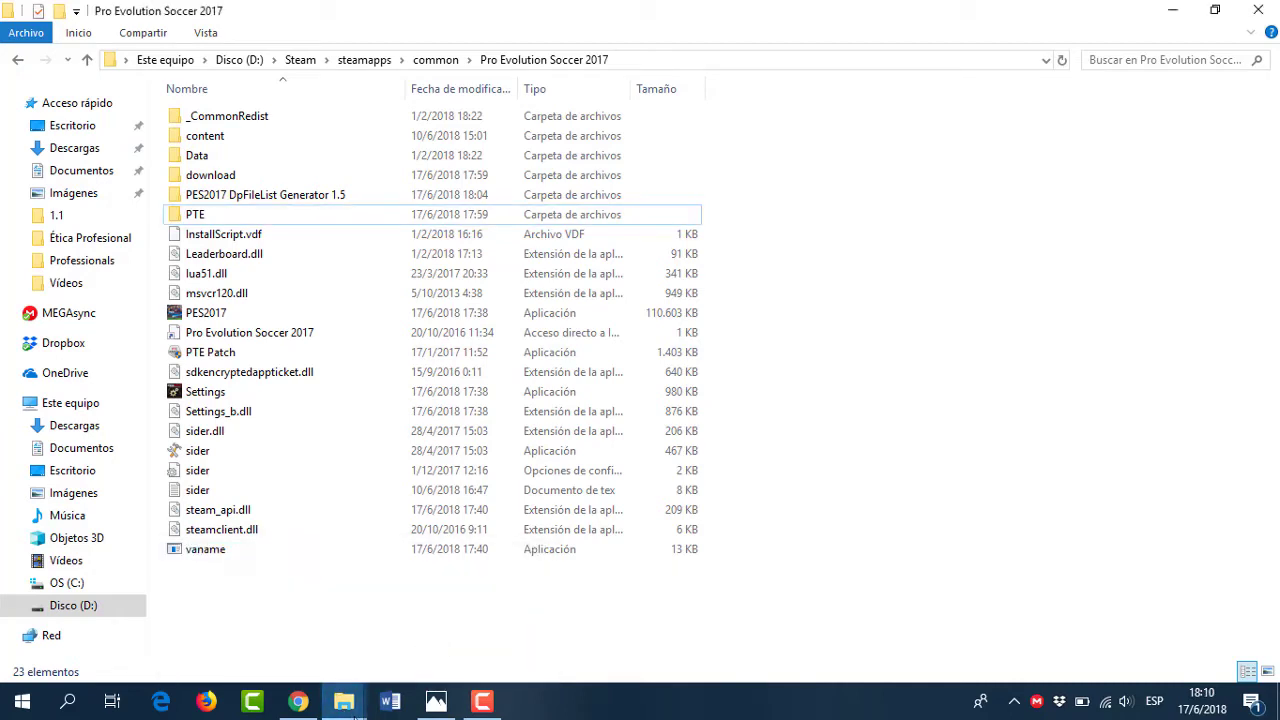
Switch to the PTE folder window and open the 1.1 folder inside PESCOLOMBIA
mouse_move(344, 705)
left_click(310, 663)
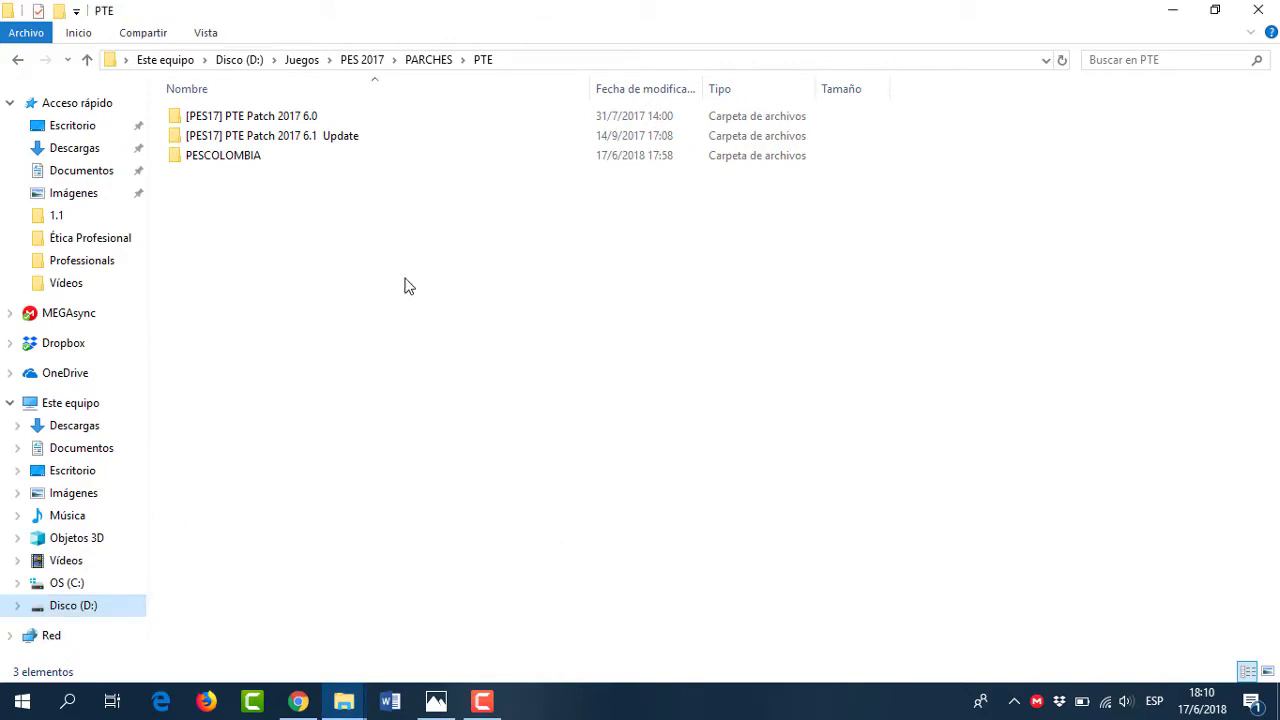
double_click(262, 157)
double_click(246, 137)
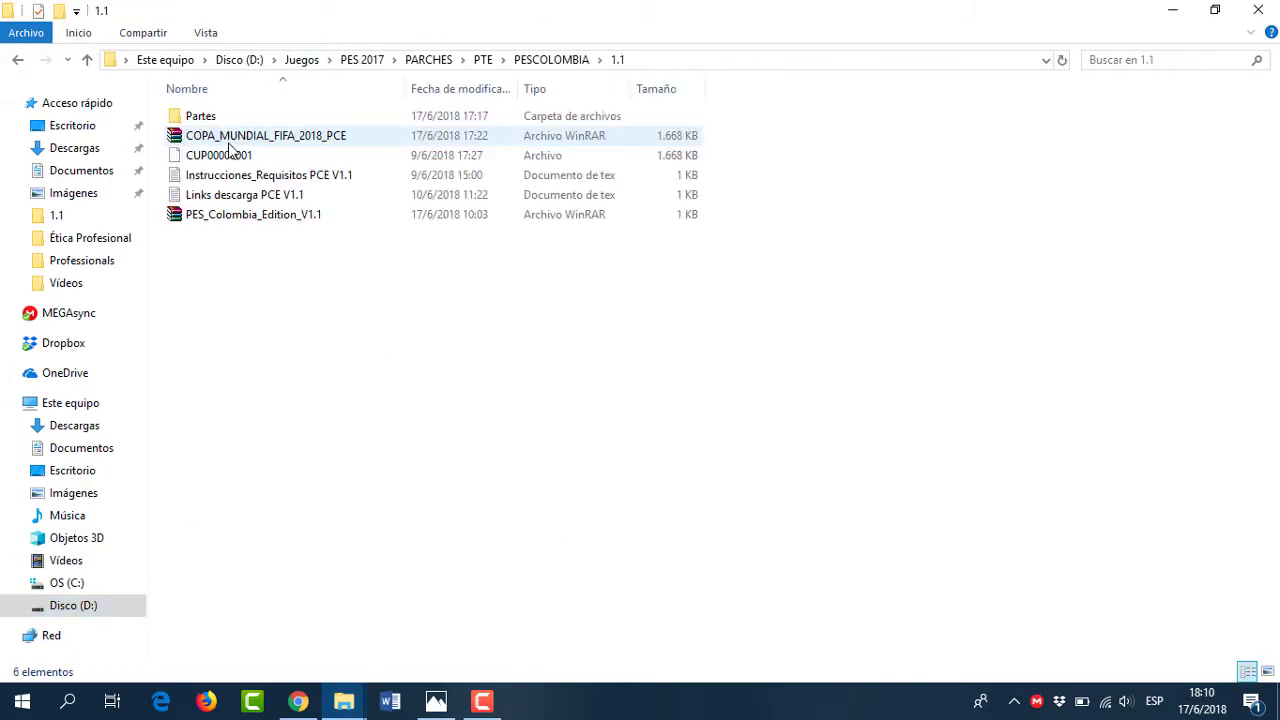
Look at the extraction options for the PES_Colombia_Edition_V1.1 archive and dismiss them
left_click(265, 222)
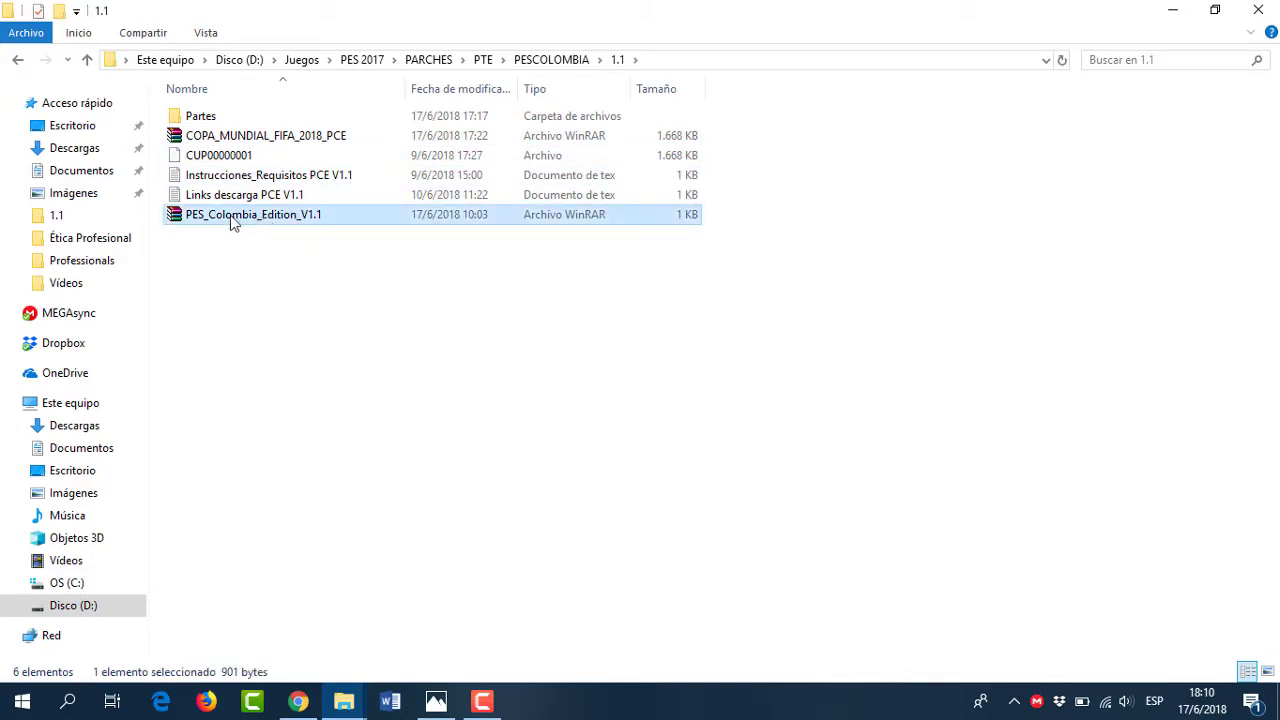
right_click(233, 219)
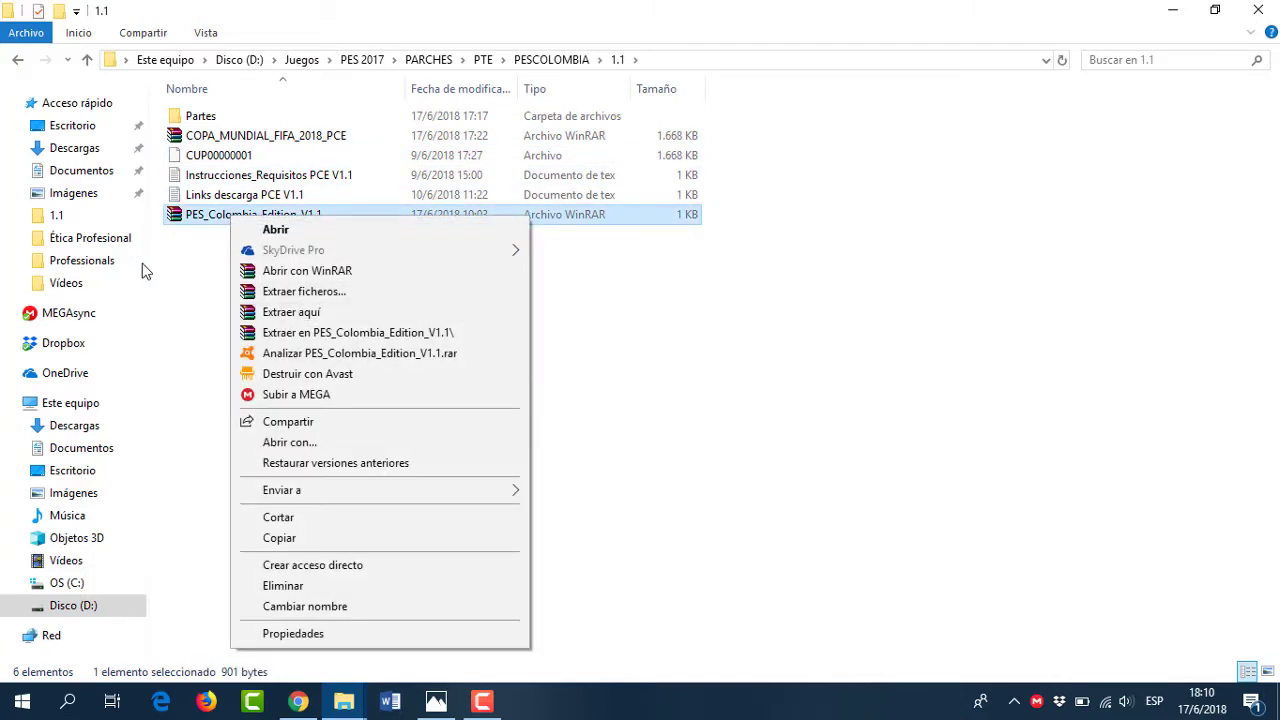
left_click(186, 257)
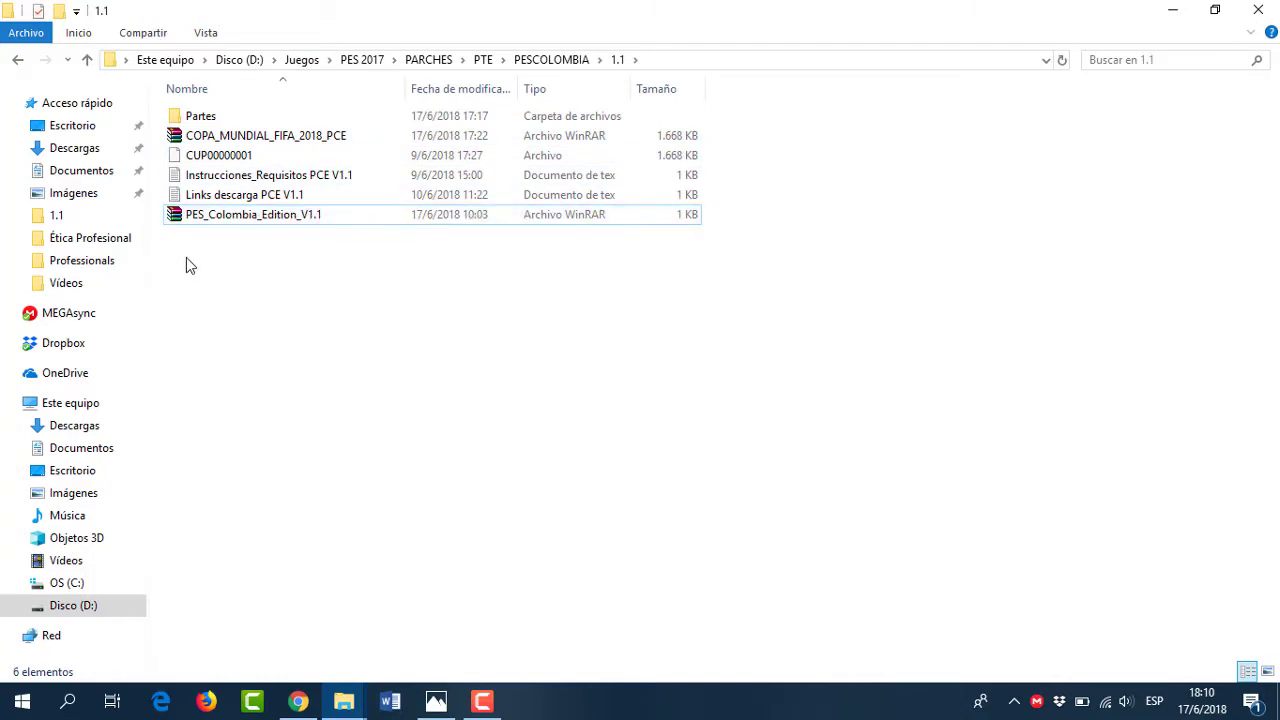
Open the Links descarga PCE V1.1 text file, review the Mediafire part links, and close it
left_click(271, 175)
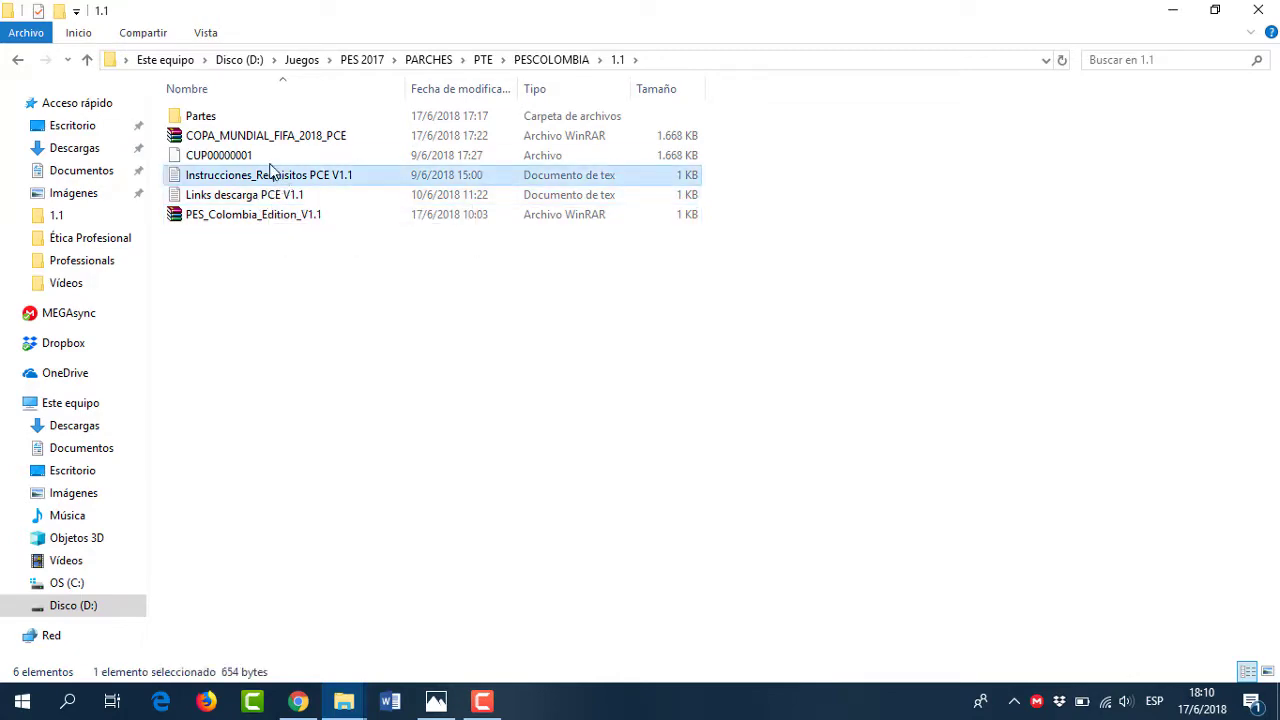
left_click(251, 196)
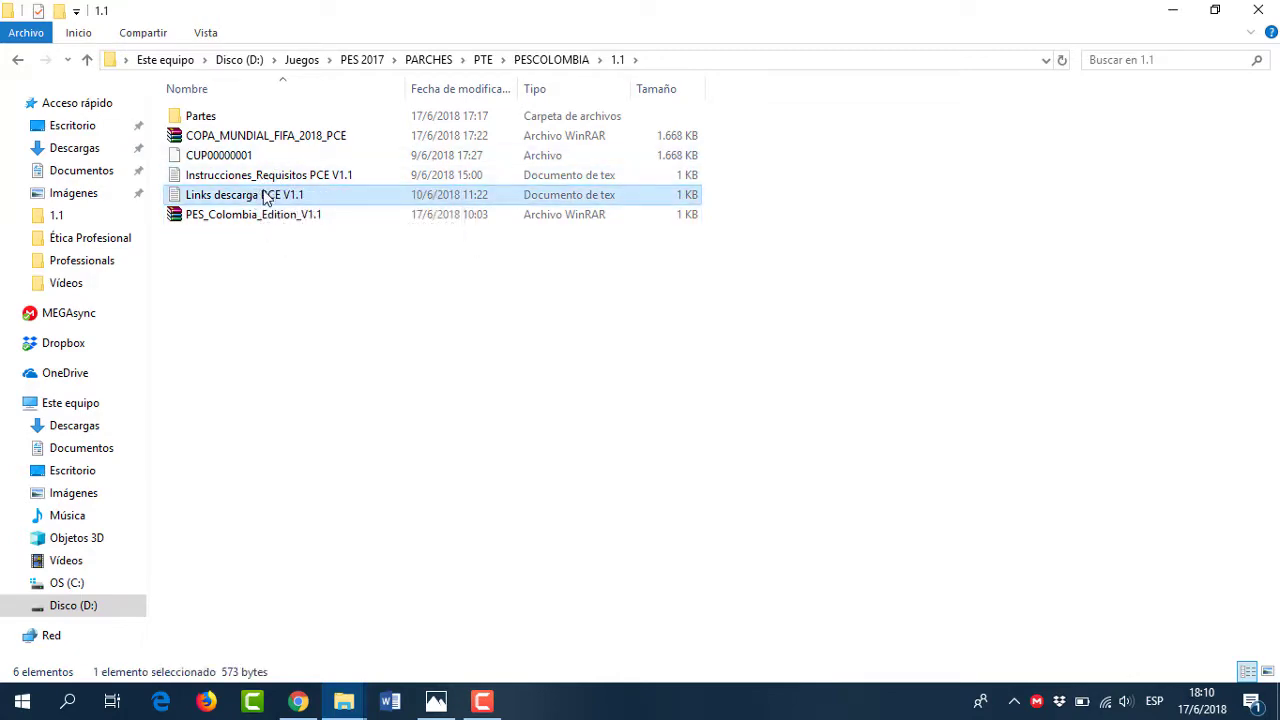
double_click(265, 200)
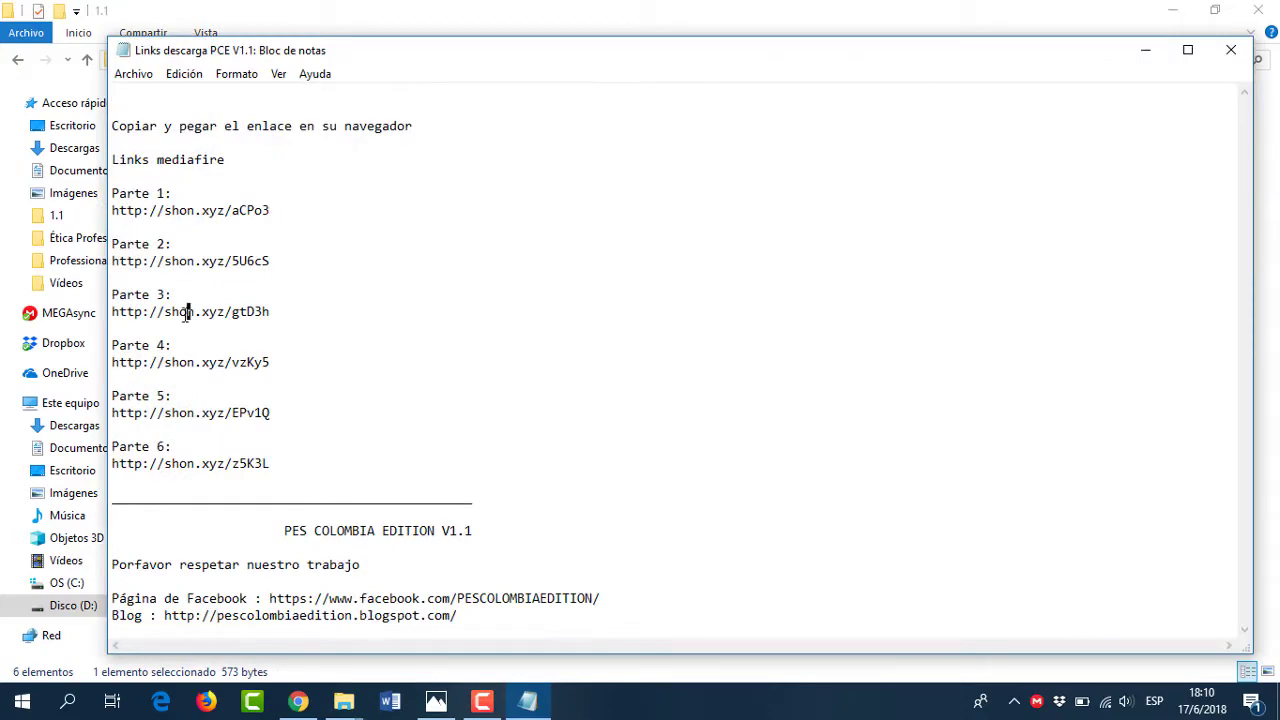
left_click(1231, 50)
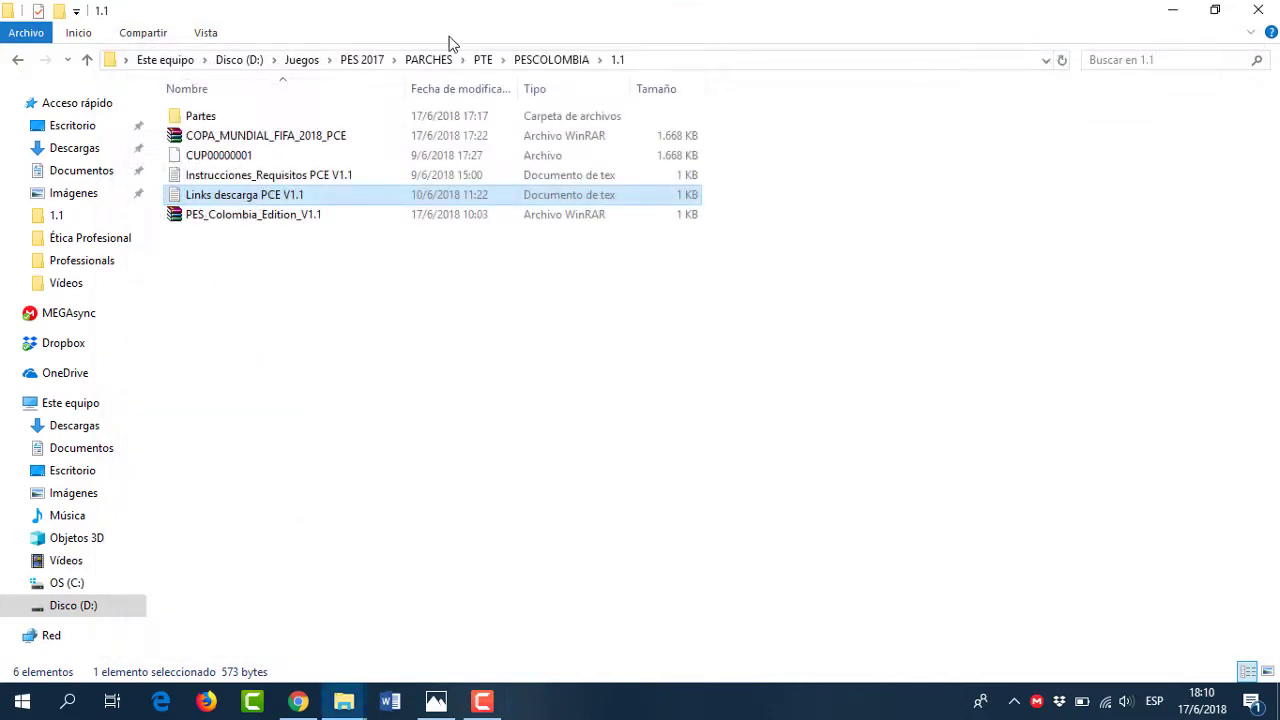
Open the Partes folder, view the contents of the PCE V1.1 (PARTE 2) archive in WinRAR, and close the archive
double_click(330, 117)
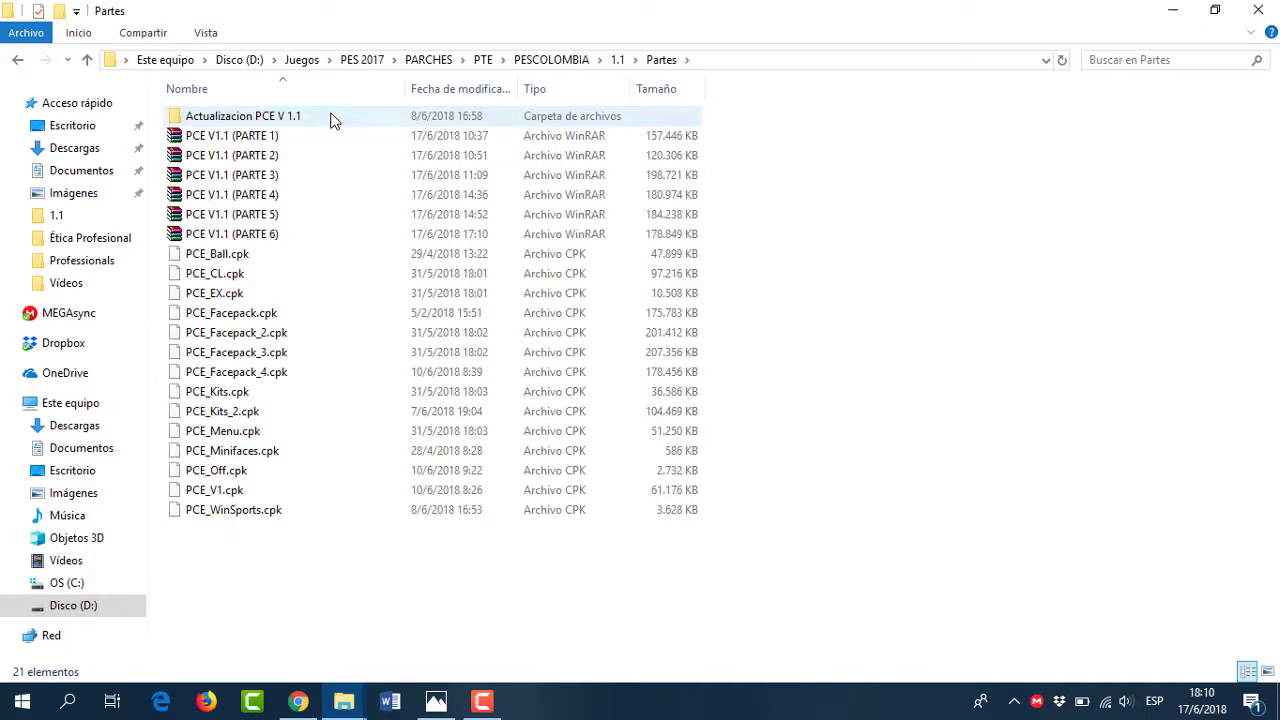
left_click(269, 136)
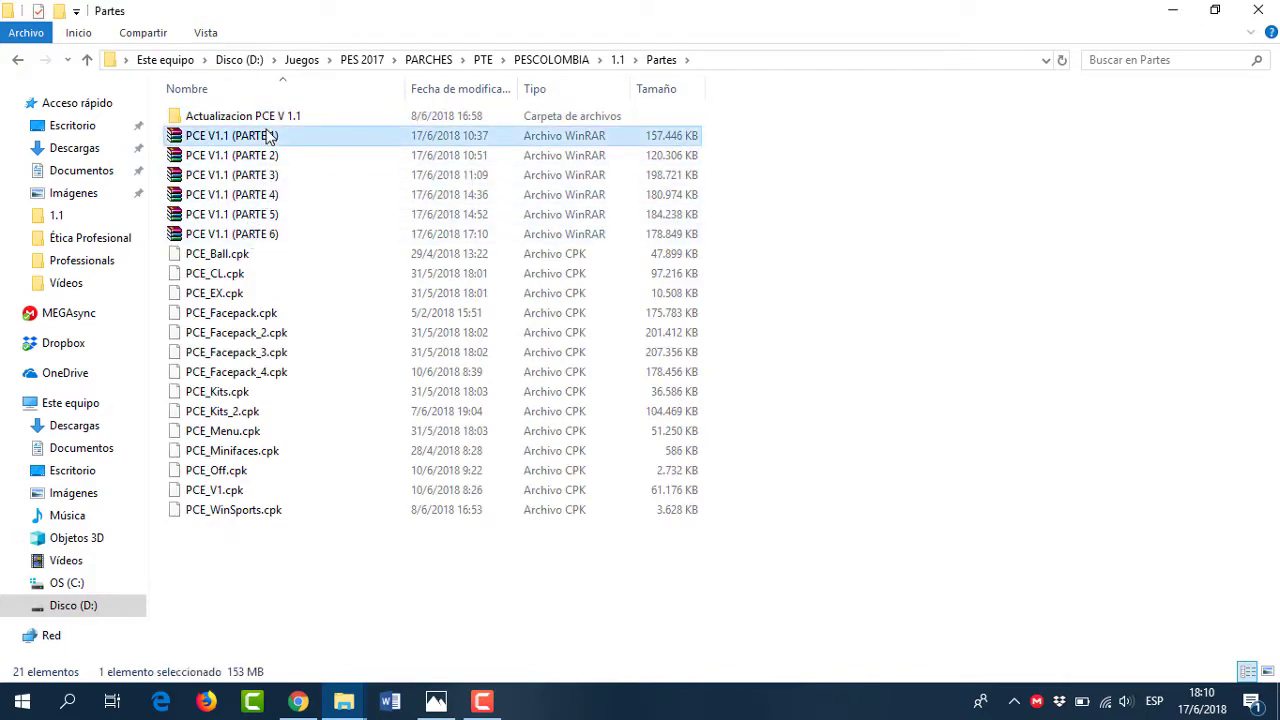
right_click(269, 136)
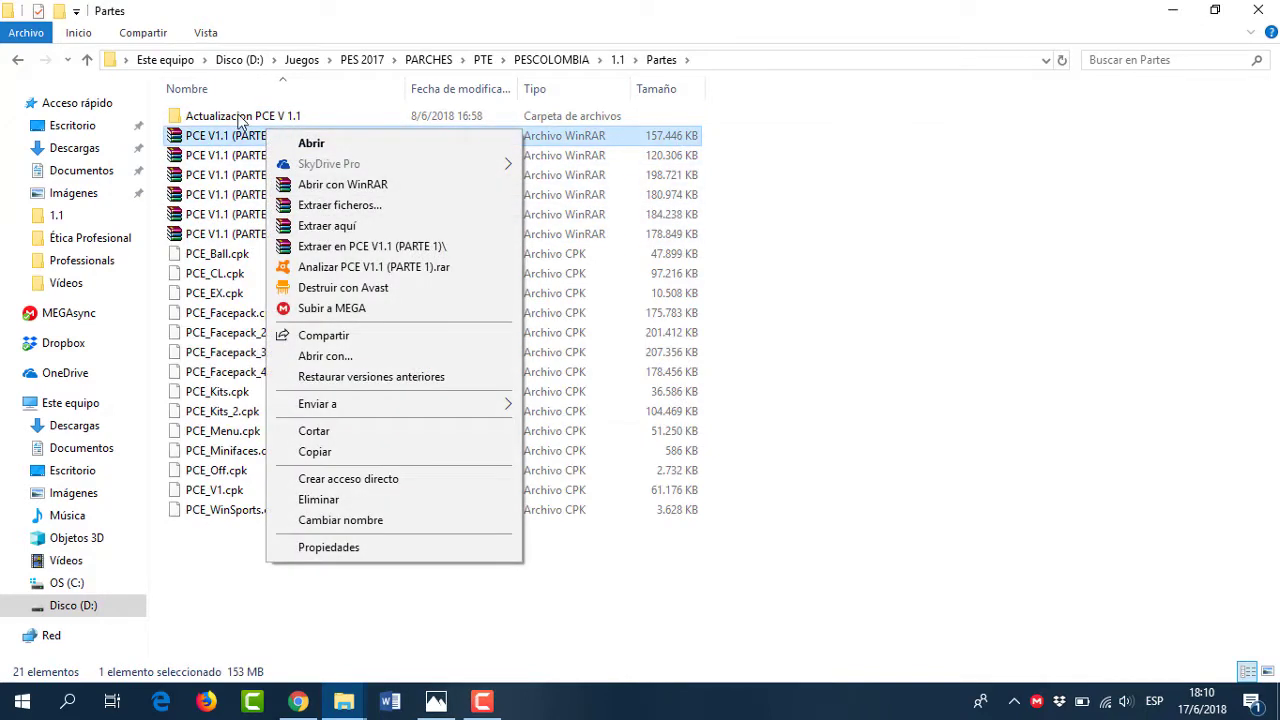
left_click(222, 158)
double_click(222, 158)
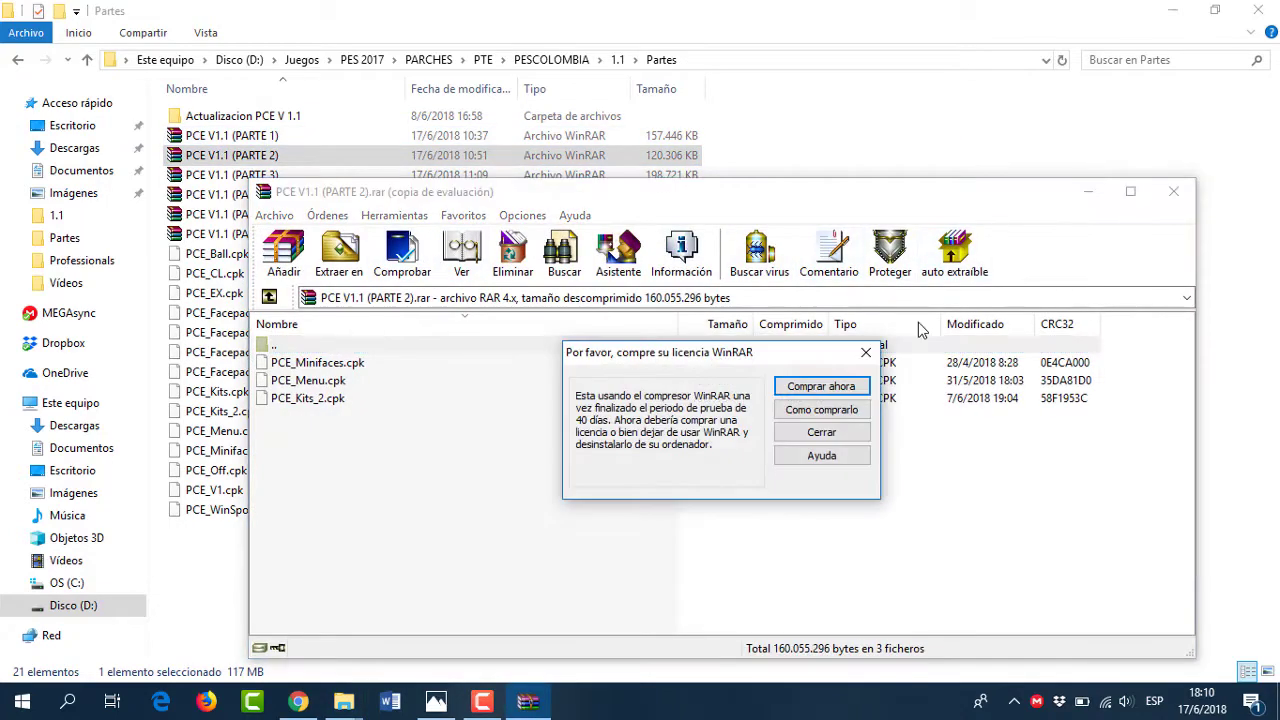
left_click(873, 352)
left_click(1174, 191)
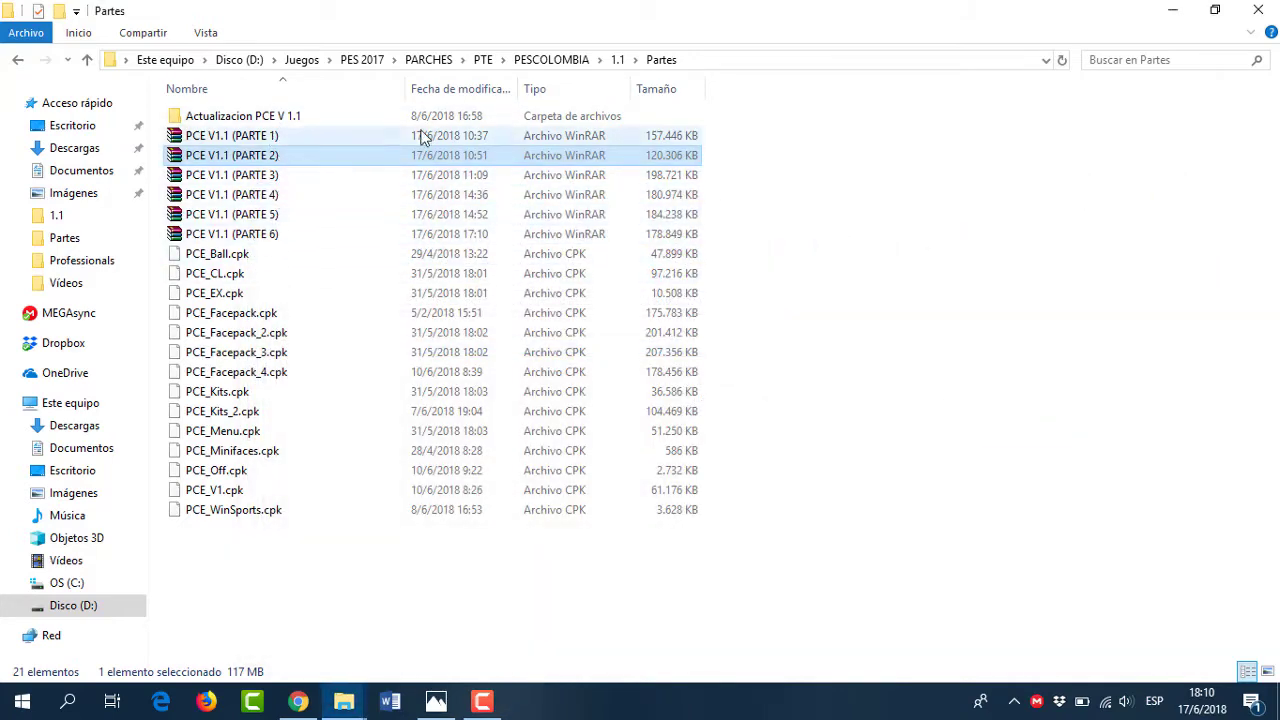
Open the Fix folder inside PESCOLOMBIA and look at the extraction options for the PES COLOMBIA EDITION FIX V1.1 archive
left_click(551, 60)
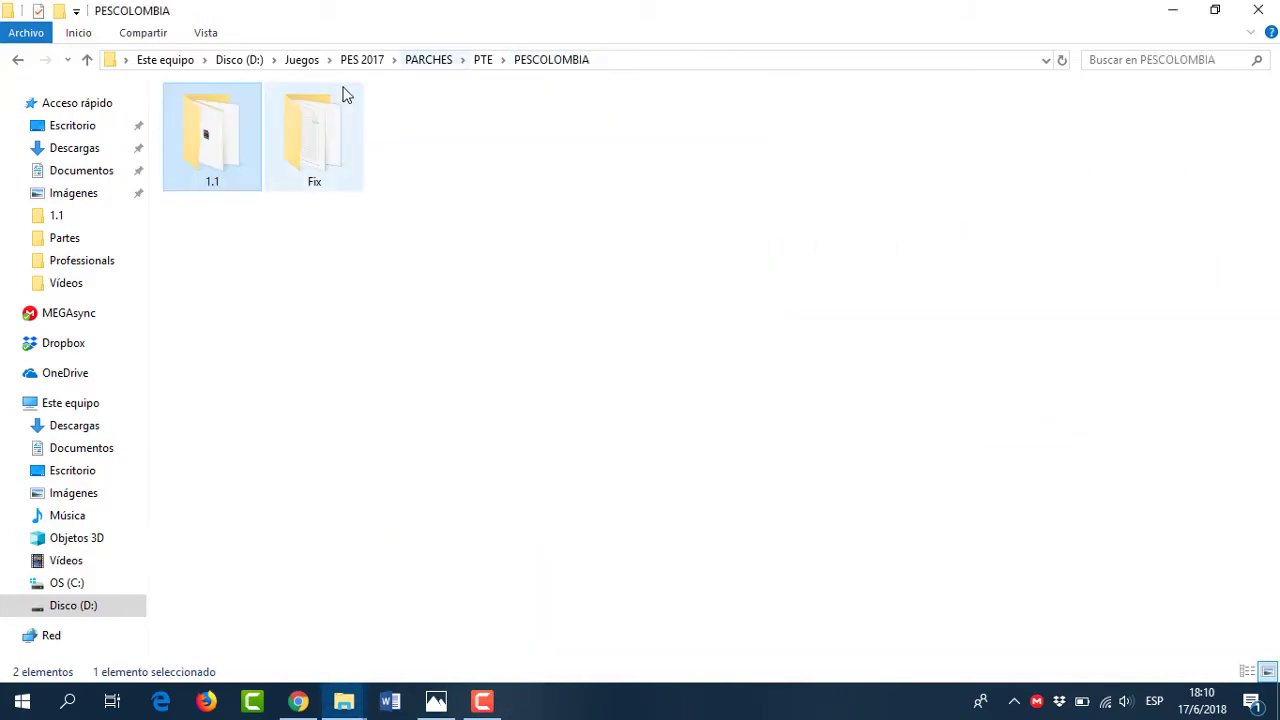
double_click(310, 133)
left_click(260, 177)
right_click(260, 177)
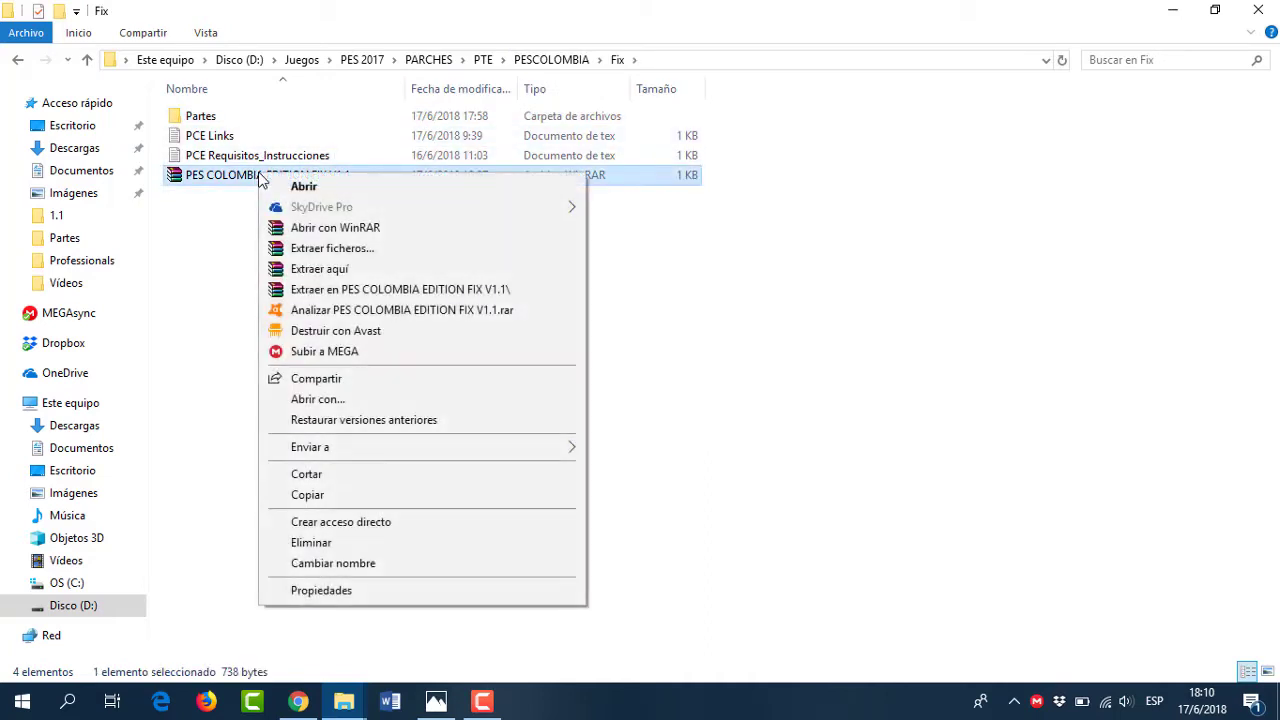
left_click(319, 269)
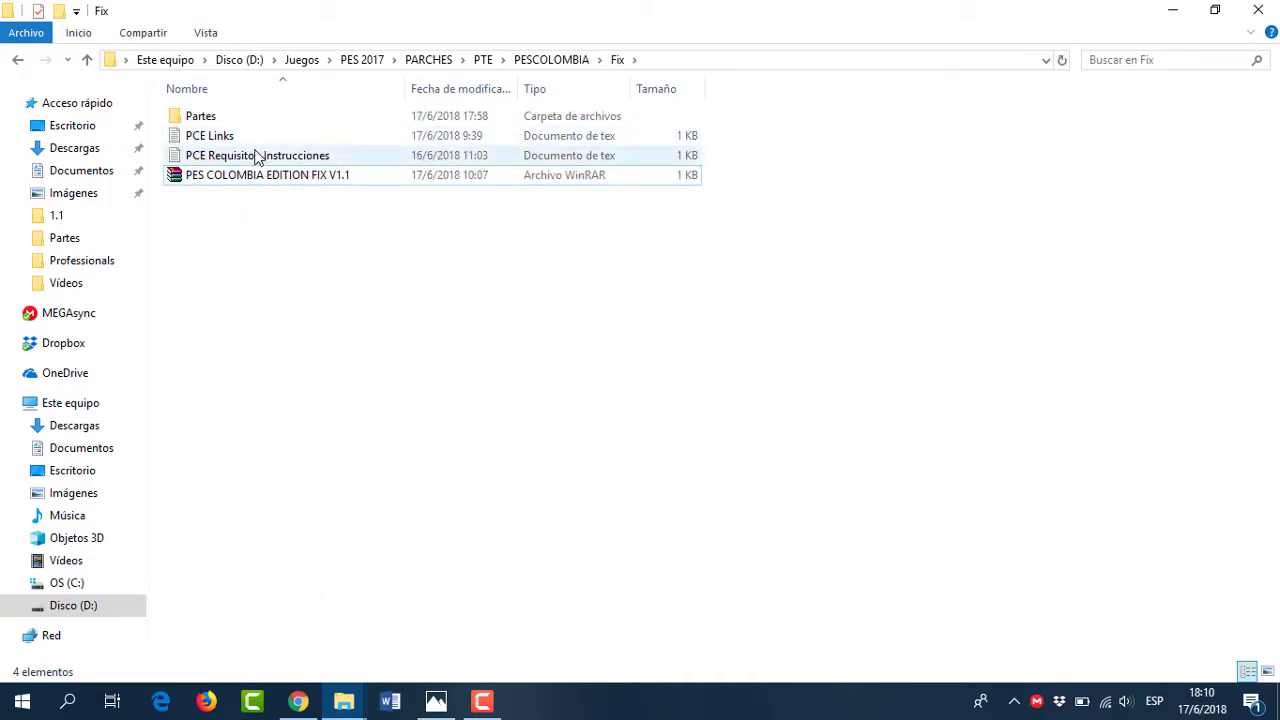
Open the PCE Links text file, review the download links for the FIX V1.1 parts, and close it
double_click(264, 140)
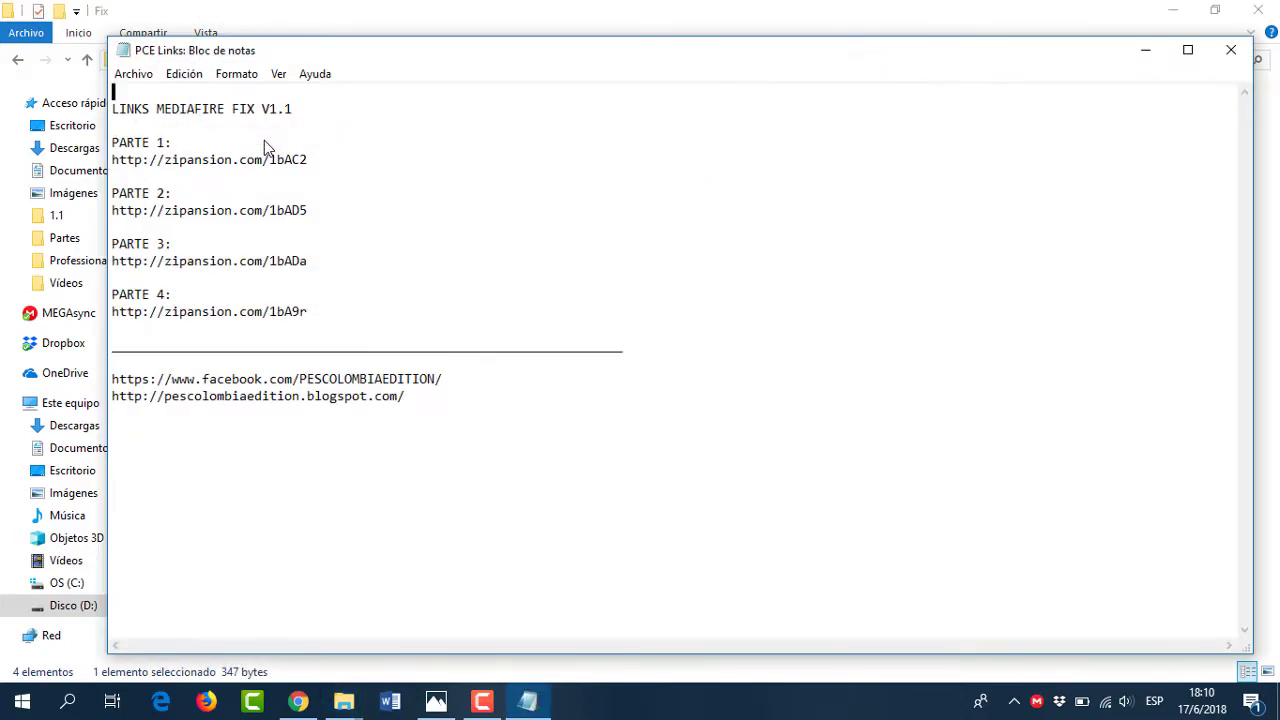
left_click_drag(194, 160, 272, 160)
left_click(173, 160)
left_click(1231, 49)
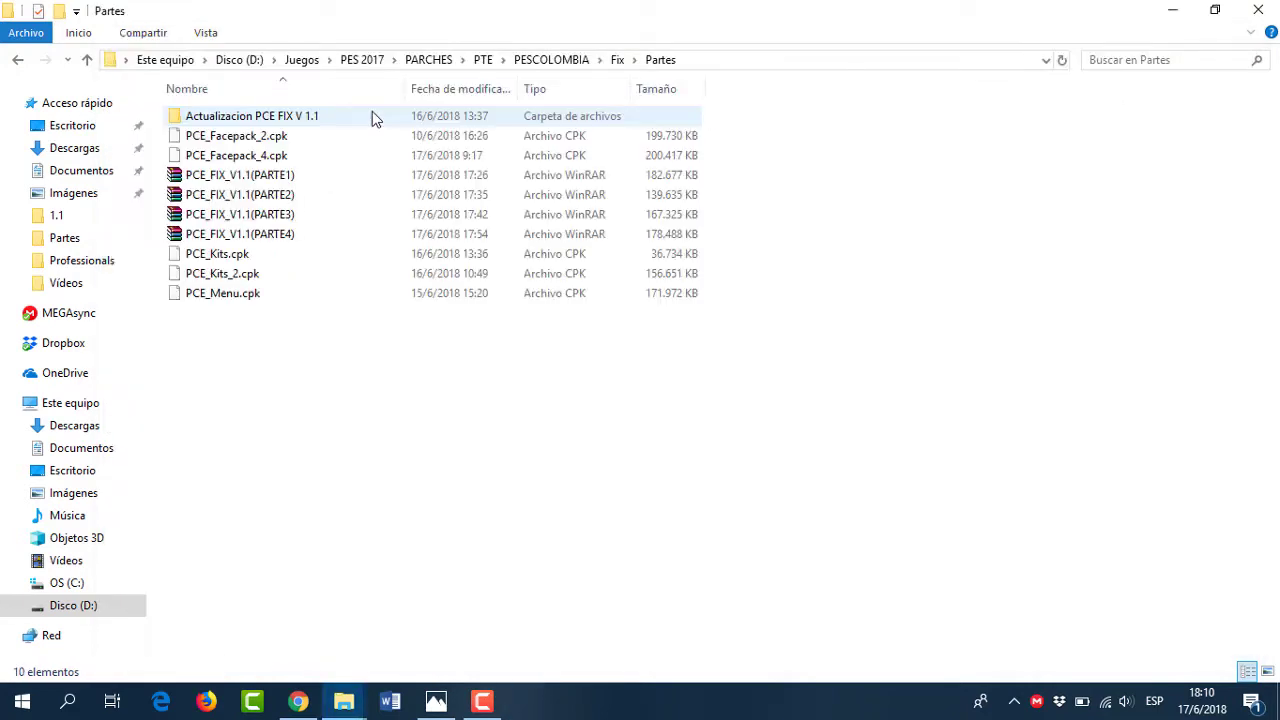
In the fix's Partes folder, look at the extraction options for the PCE_FIX_V1.1 PARTE1 and PARTE2 archives without extracting them
left_click(281, 177)
right_click(257, 178)
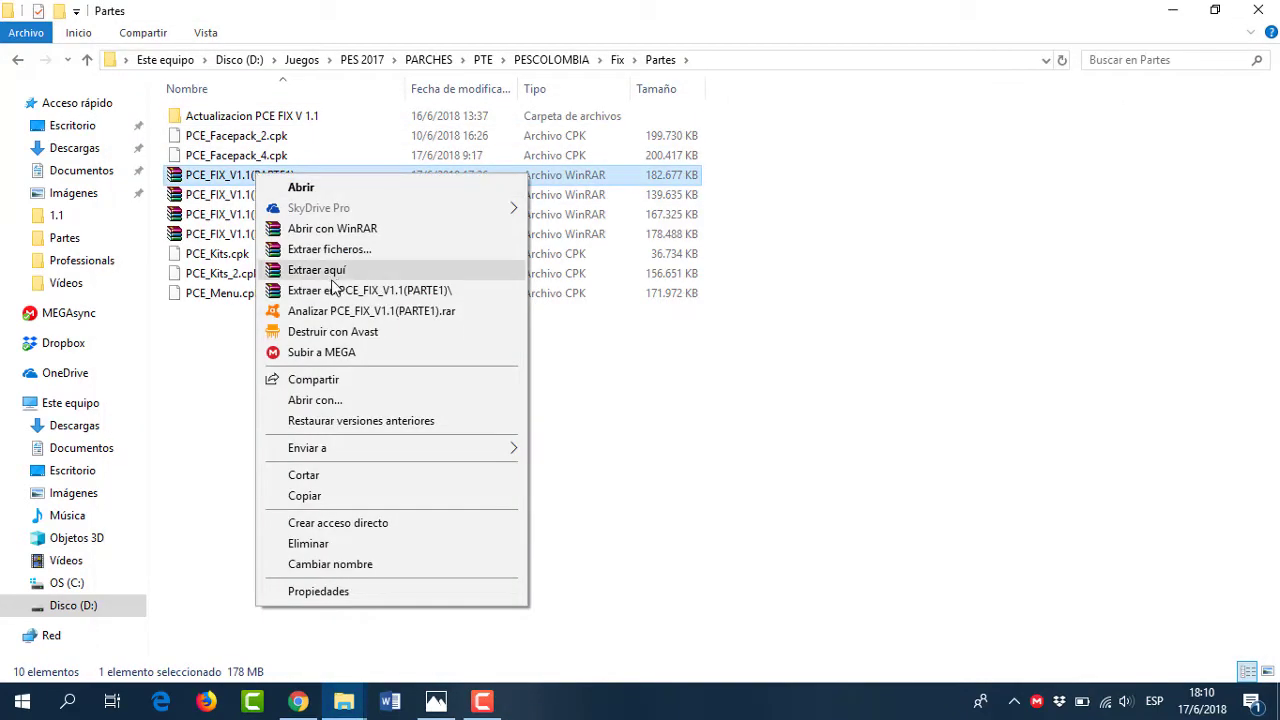
left_click(250, 198)
right_click(255, 203)
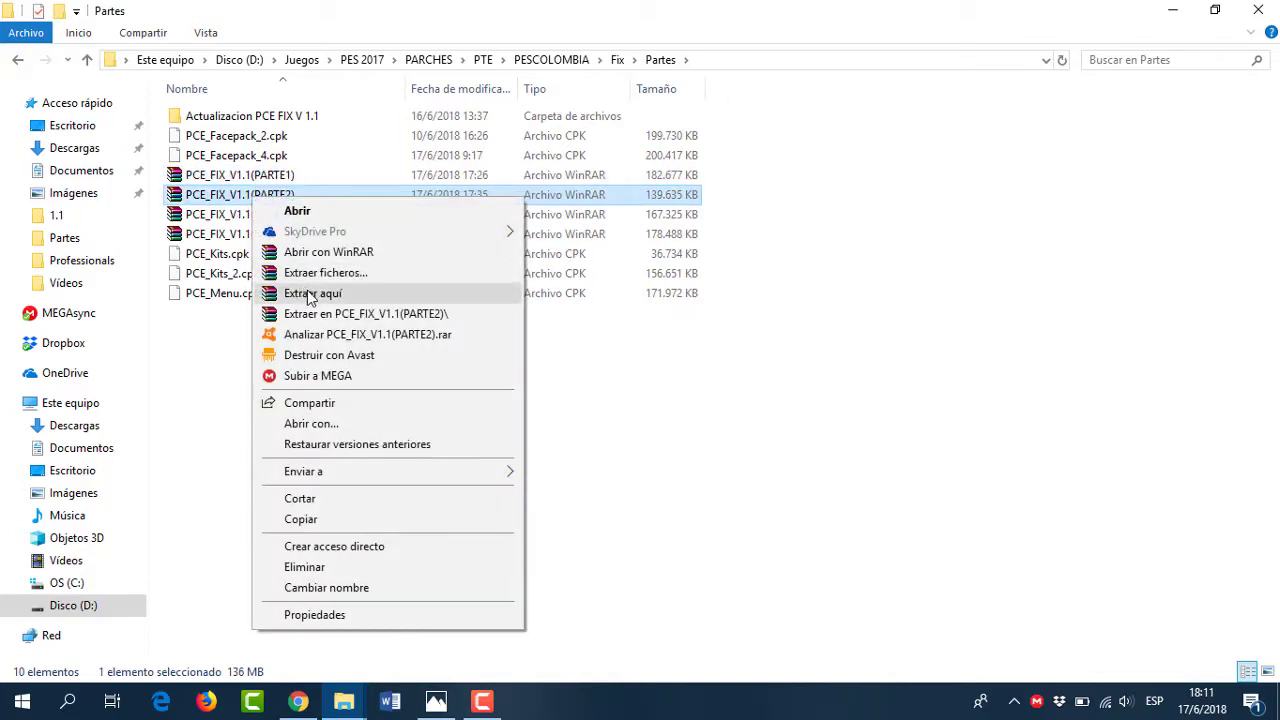
left_click(203, 362)
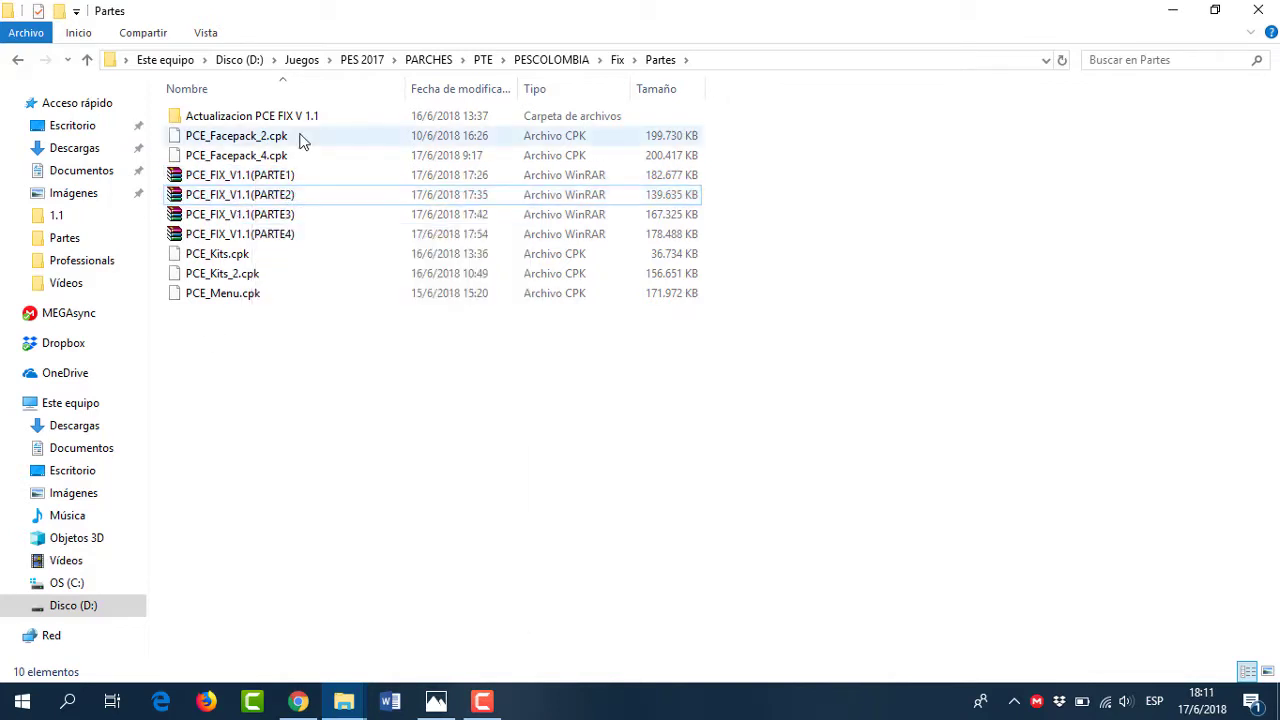
Return to PESCOLOMBIA and open the Partes folder inside the 1.1 folder
left_click(562, 62)
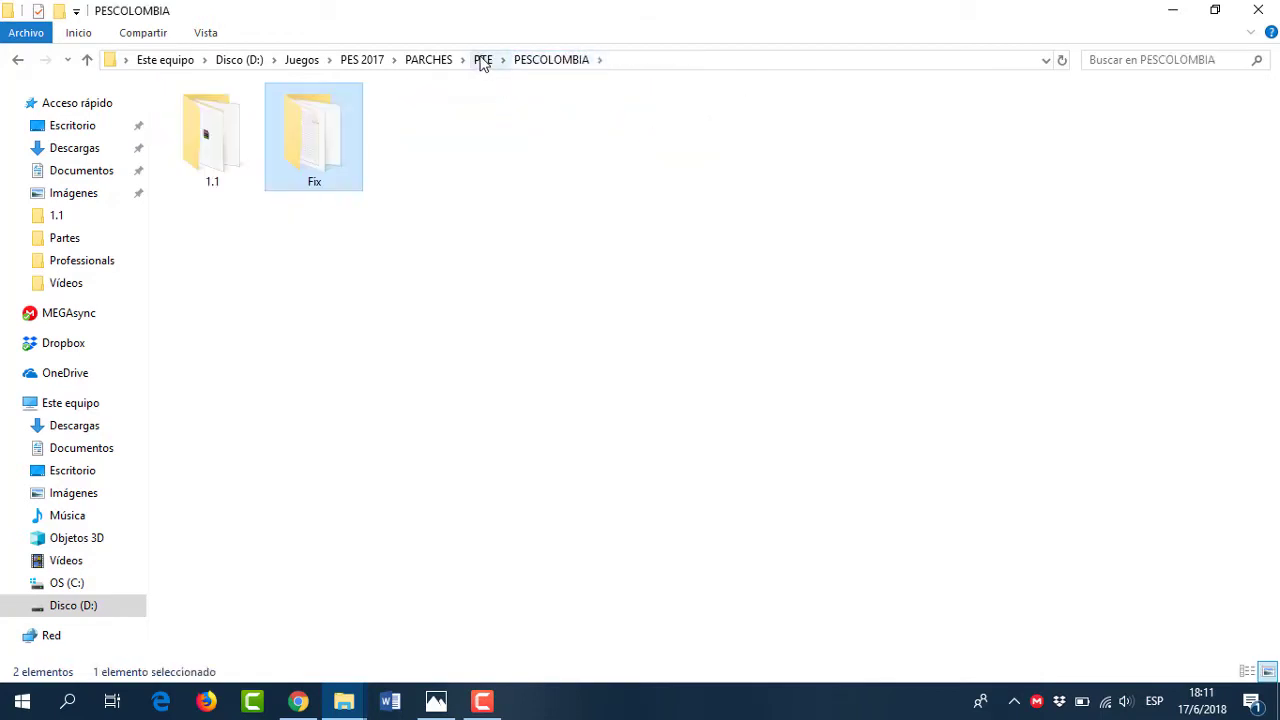
left_click(235, 128)
double_click(235, 128)
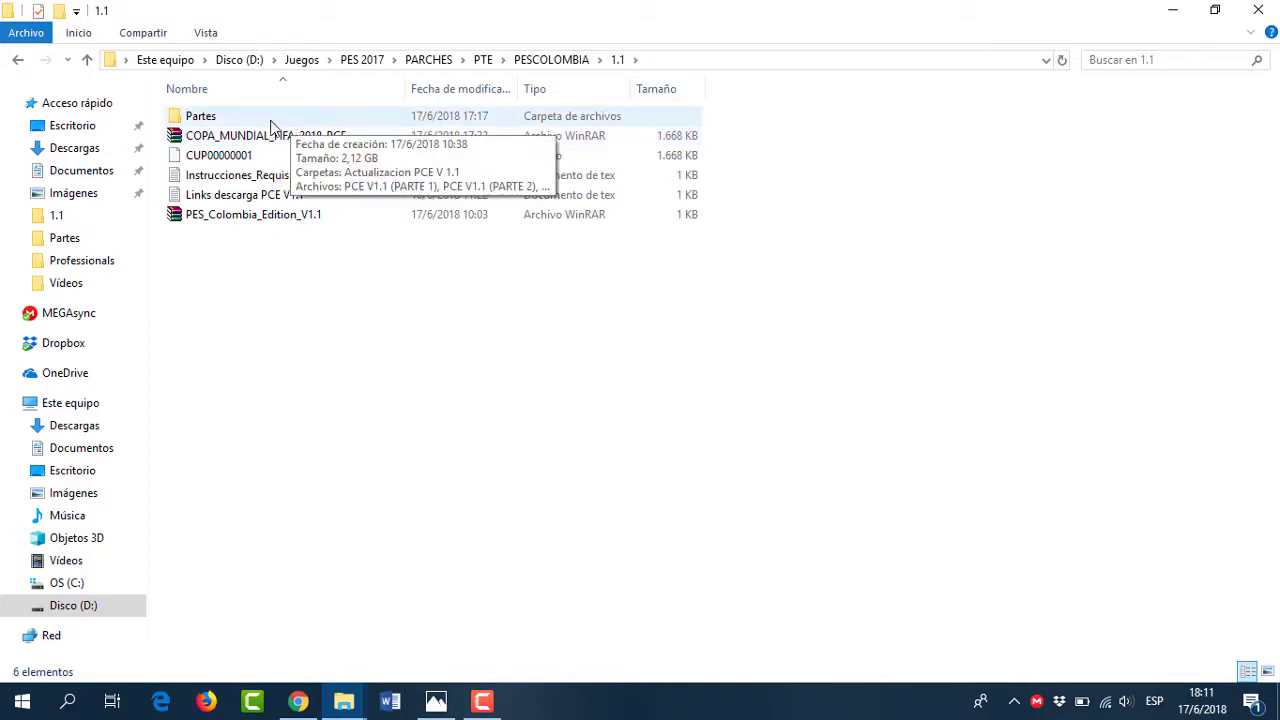
double_click(271, 121)
Copy all the PCE .cpk files in version 1.1's Partes folder, from PCE_Ball.cpk through PCE_WinSports.cpk
left_click_drag(231, 538, 345, 254)
right_click(317, 254)
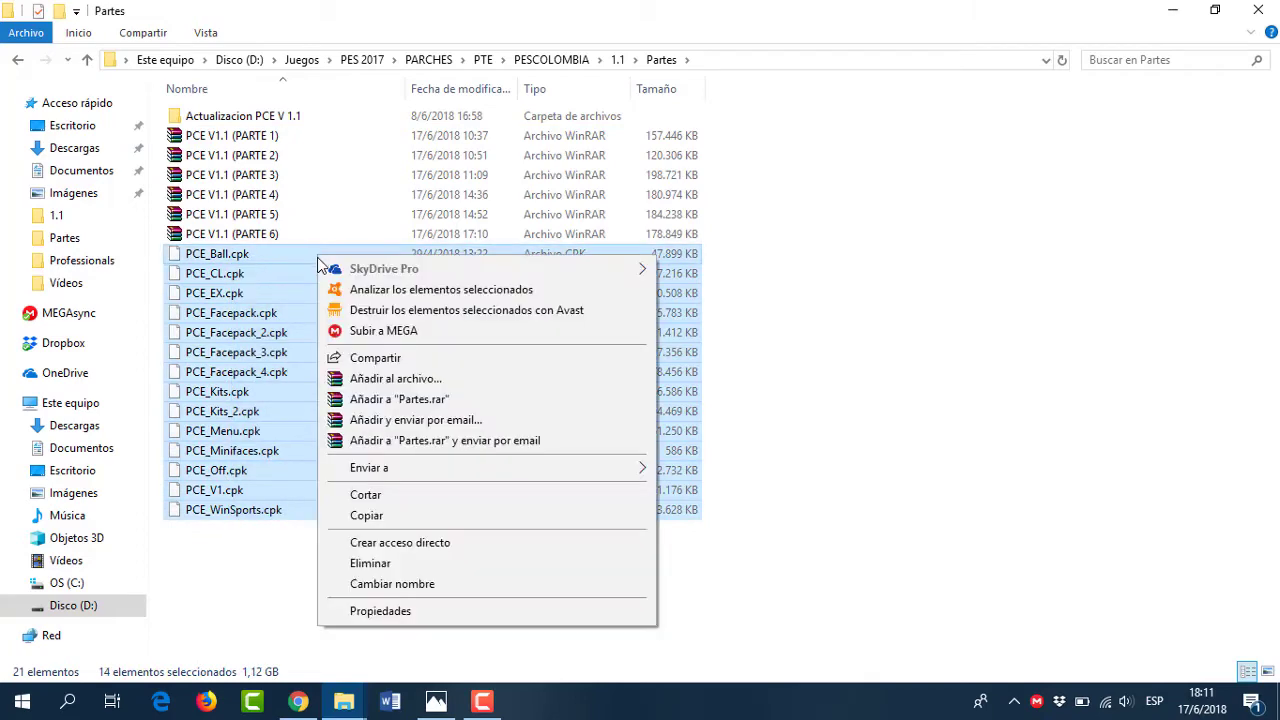
left_click(372, 516)
mouse_move(343, 701)
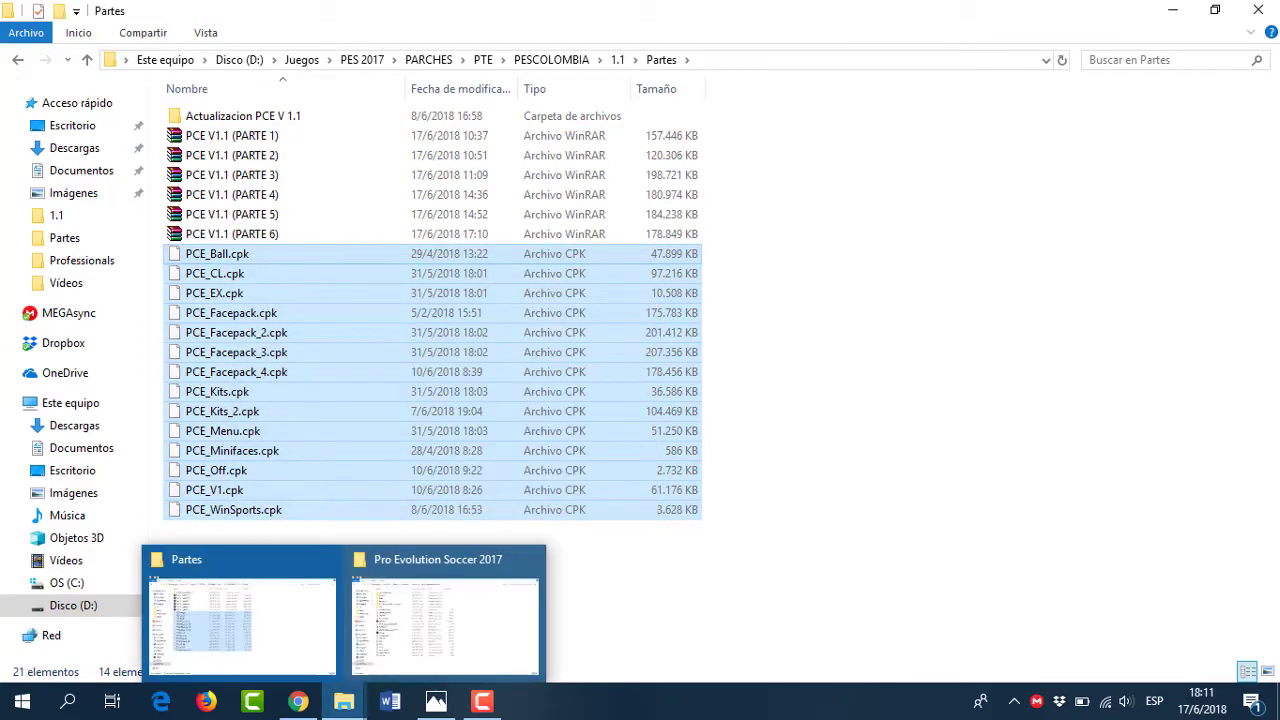
Paste the copied version 1.1 PCE .cpk files into the download folder of the Steam Pro Evolution Soccer 2017 game folder
left_click(445, 620)
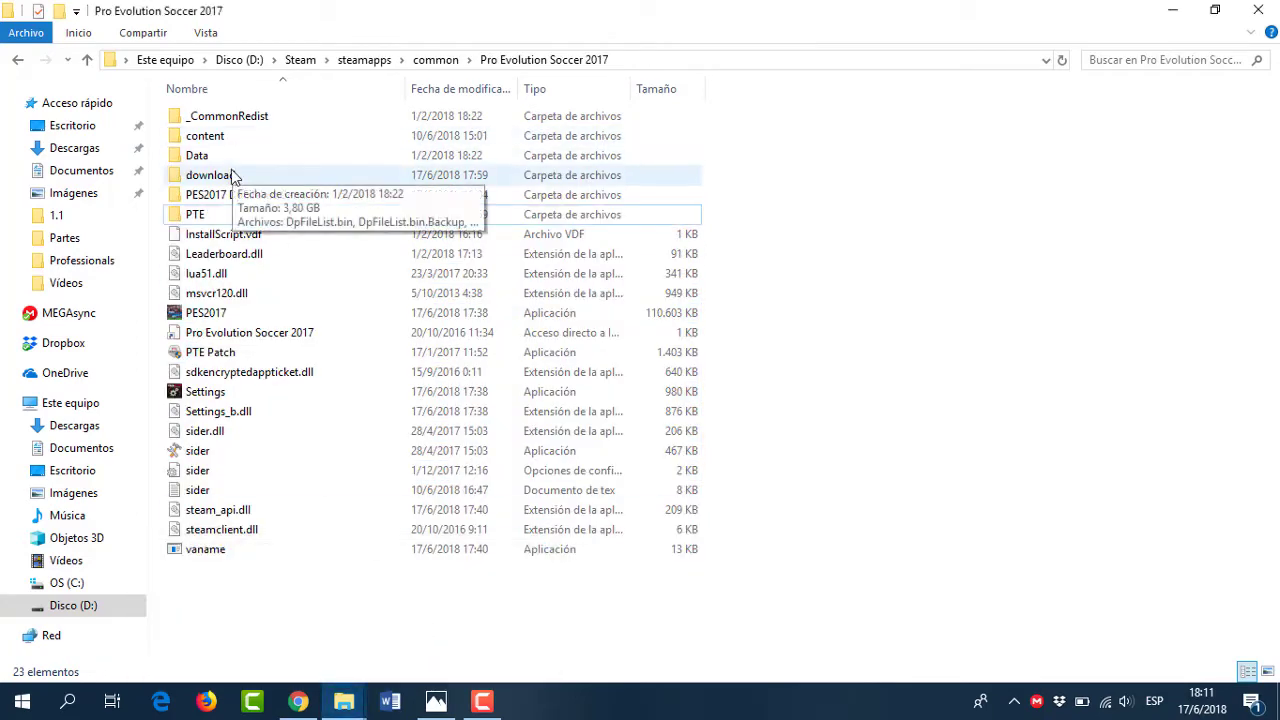
double_click(210, 175)
right_click(285, 537)
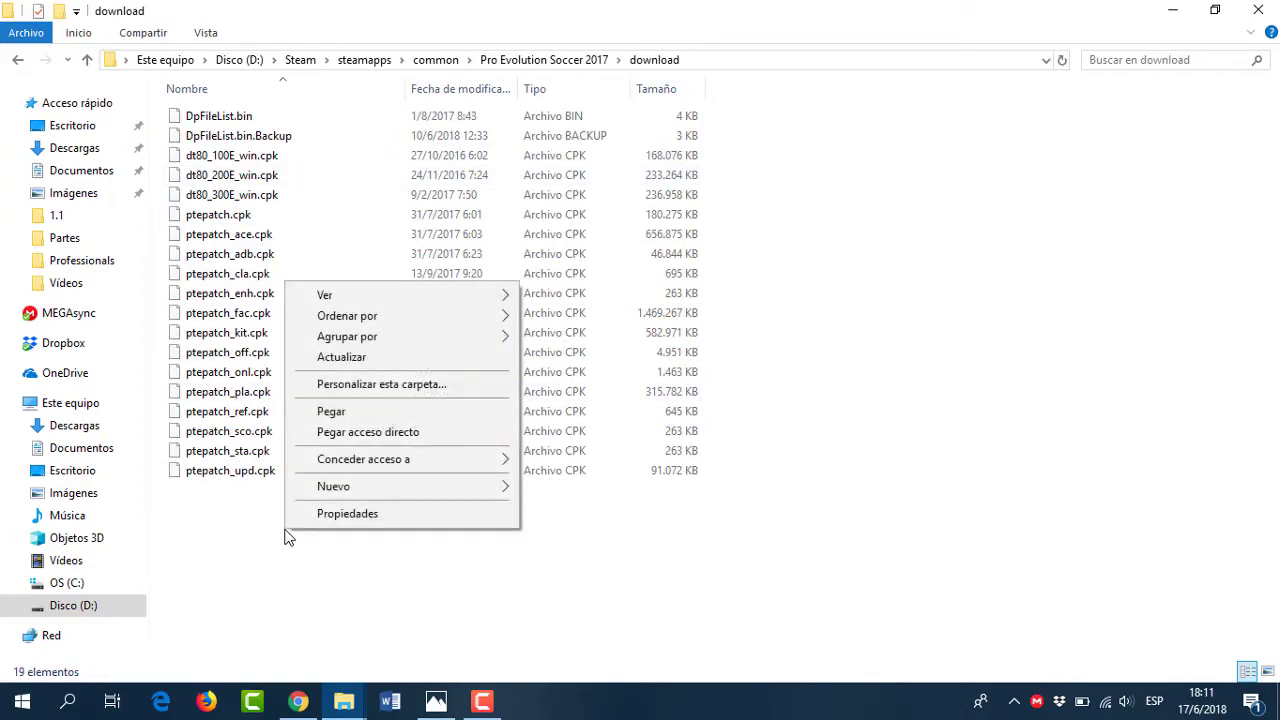
left_click(354, 411)
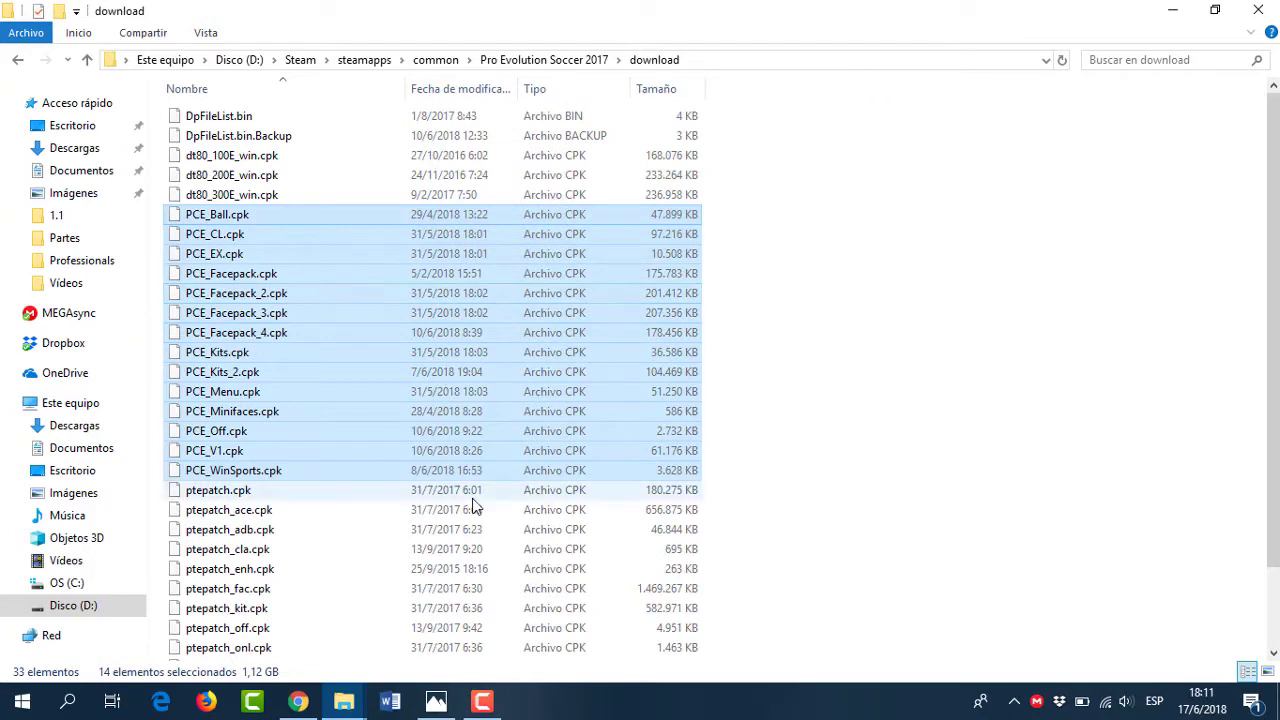
Copy the save folder from Actualizacion PCE V 1.1 inside version 1.1's Partes folder
mouse_move(343, 701)
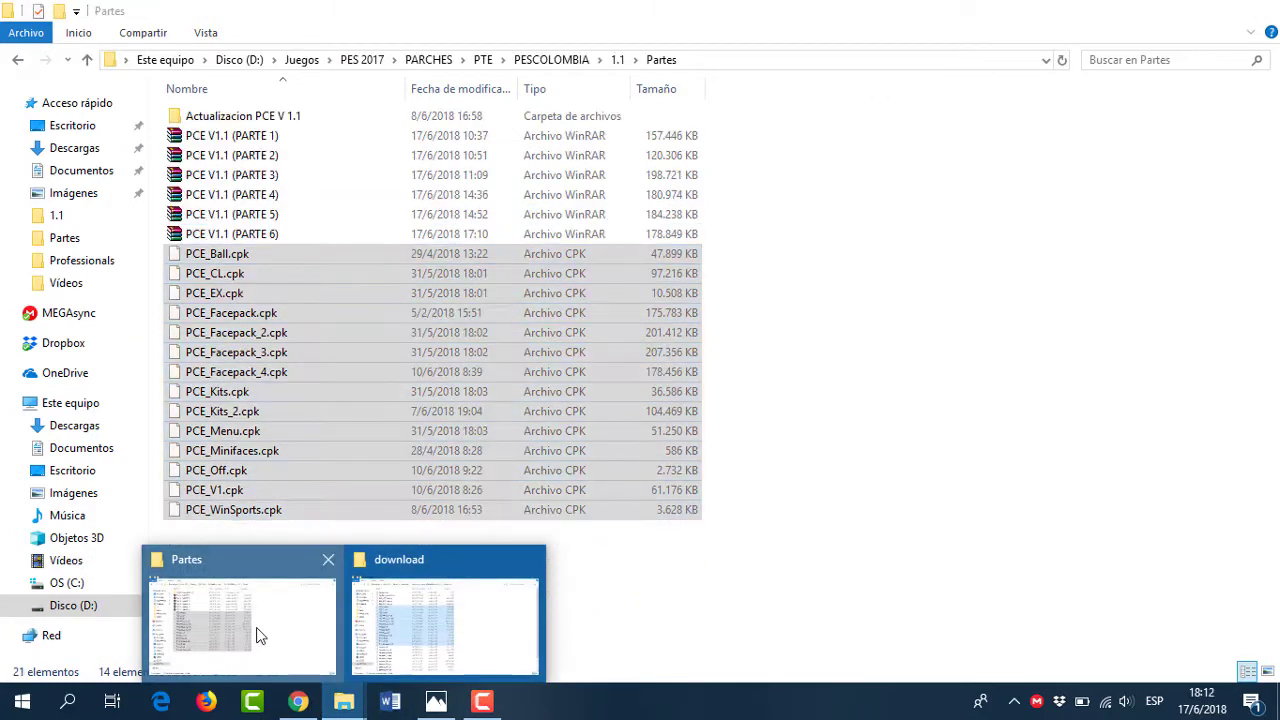
left_click(257, 635)
left_click(276, 120)
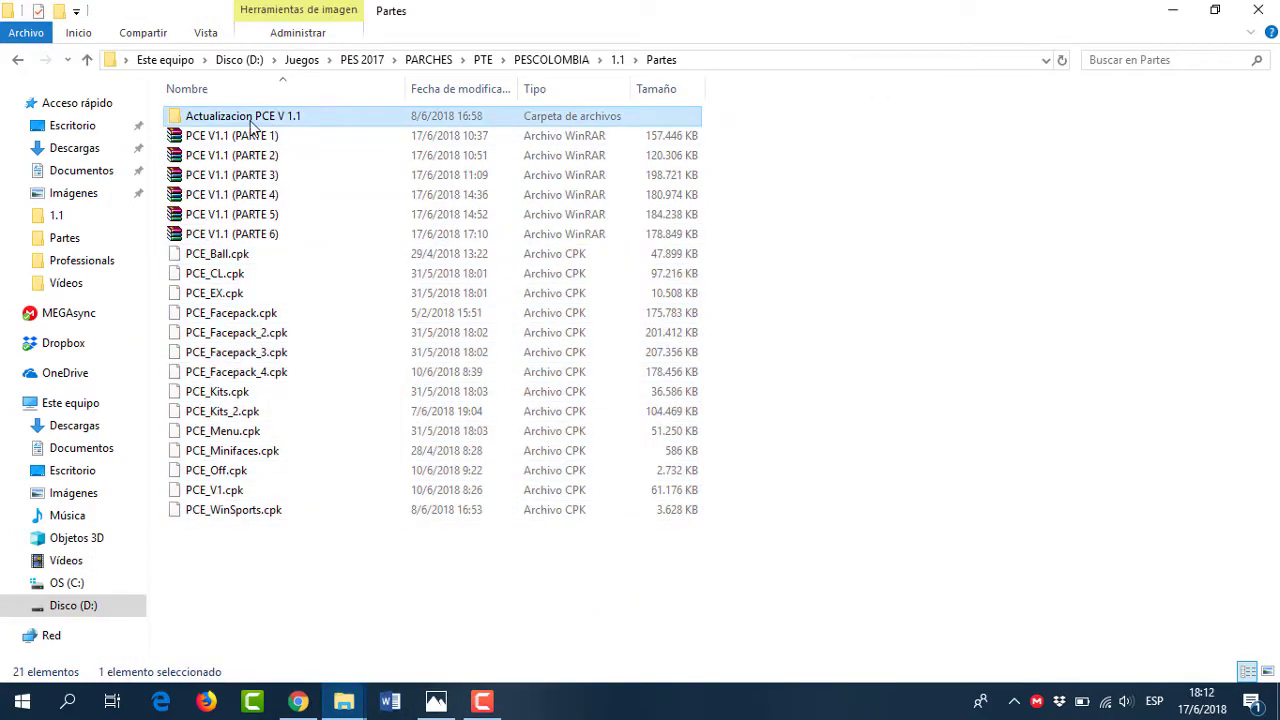
double_click(244, 121)
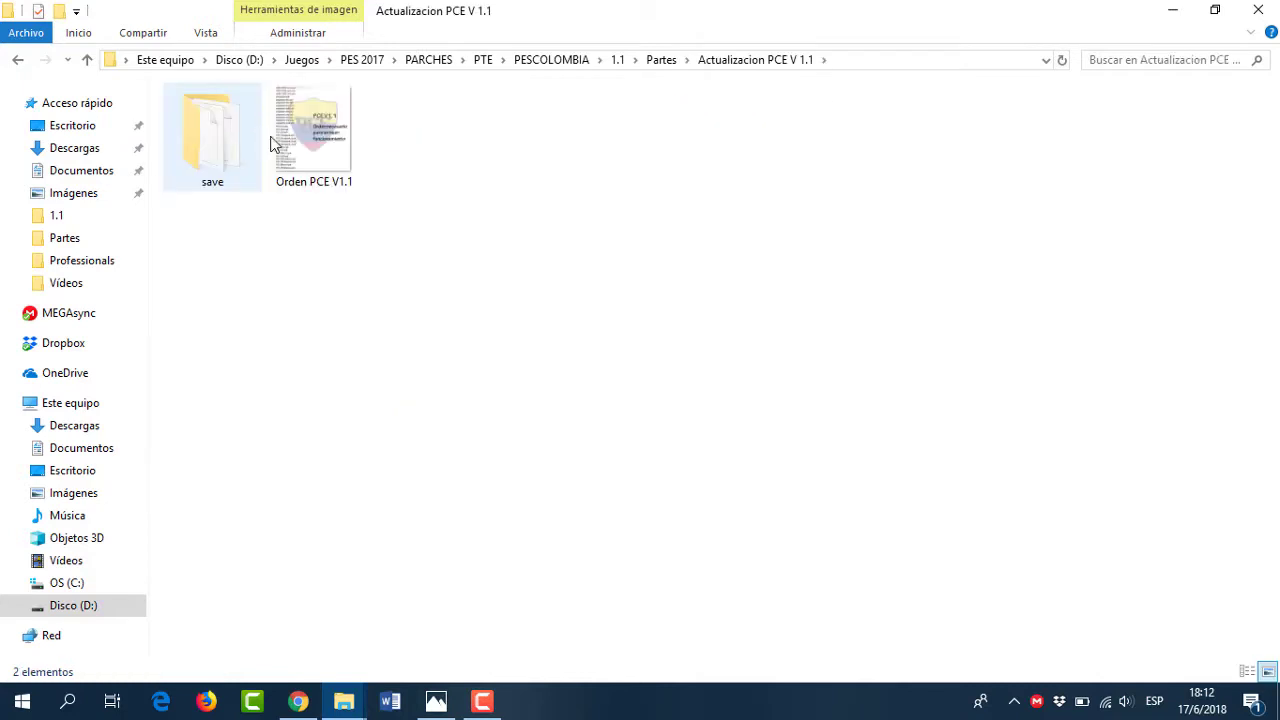
left_click(221, 145)
right_click(221, 145)
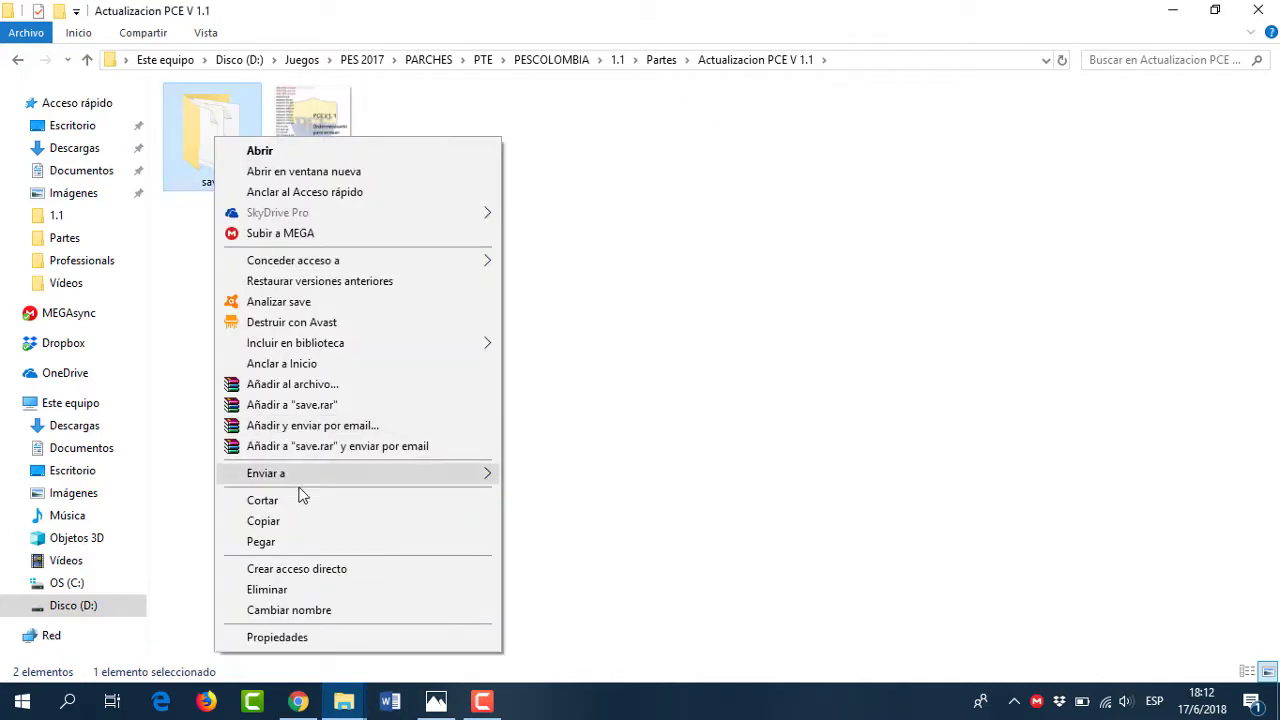
left_click(287, 523)
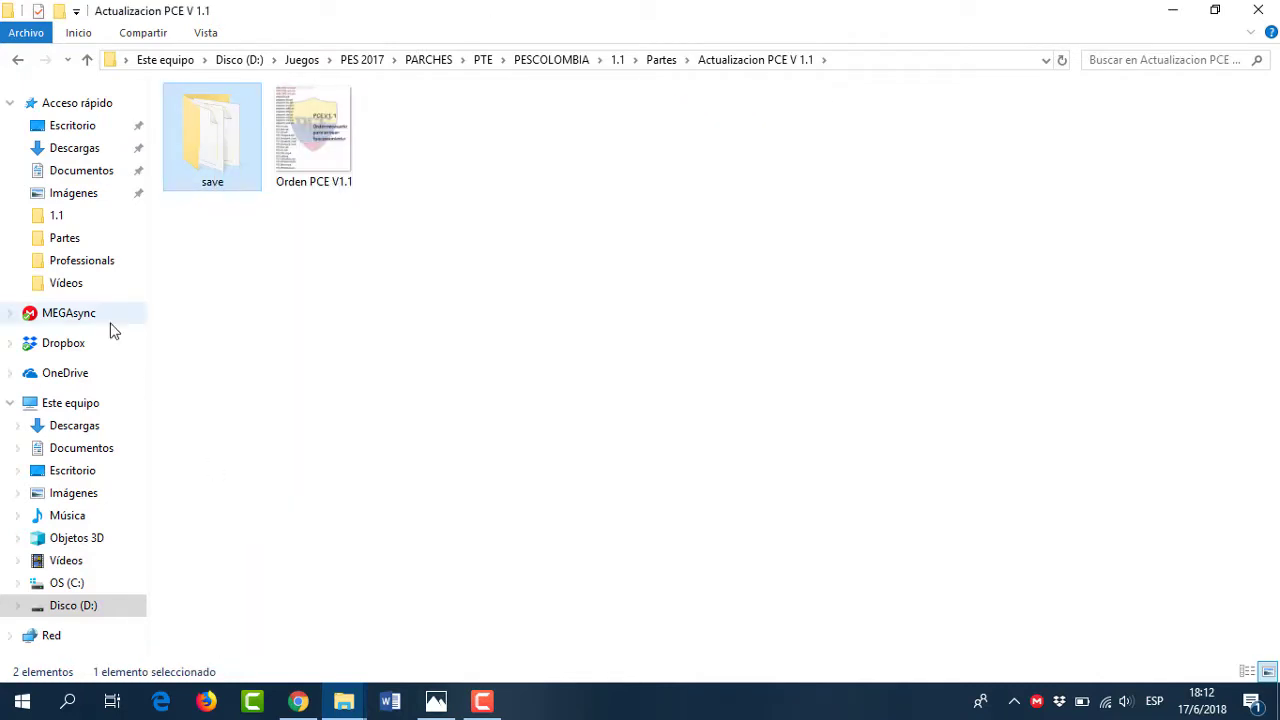
Open Documentos in a new window and paste the save folder into KONAMI's Pro Evolution Soccer 2017 folder
right_click(64, 172)
left_click(121, 230)
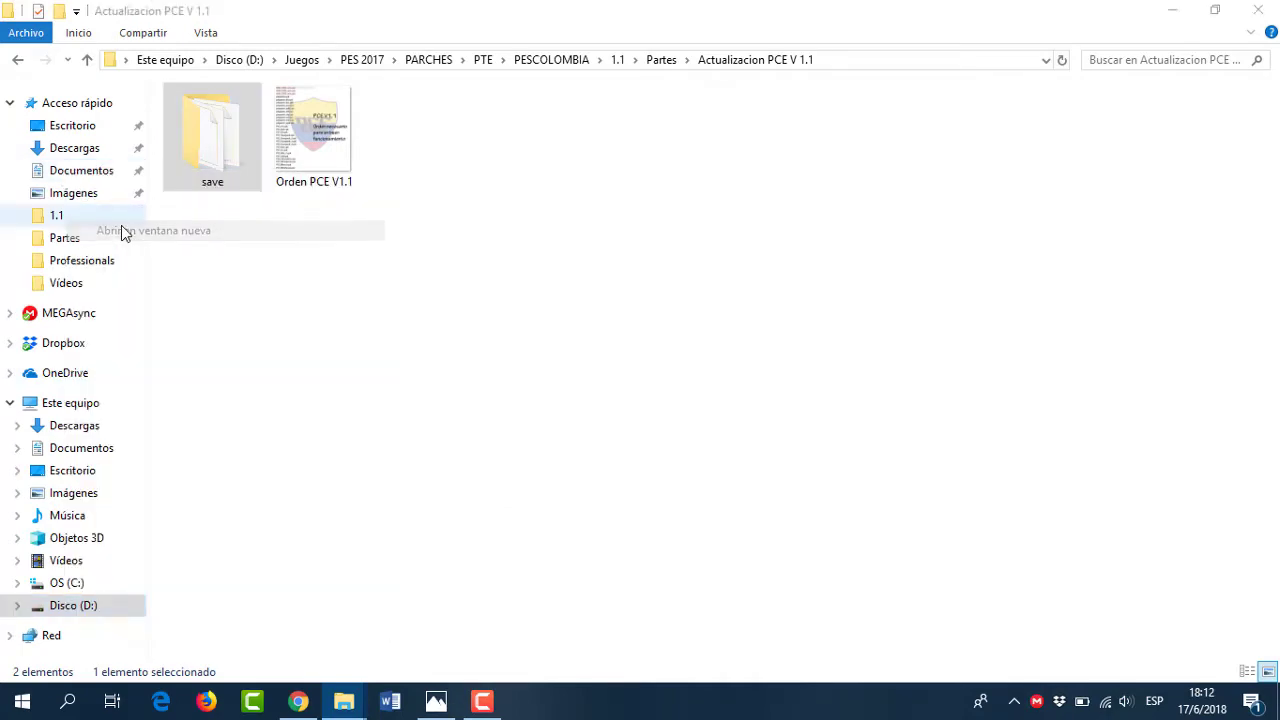
double_click(227, 294)
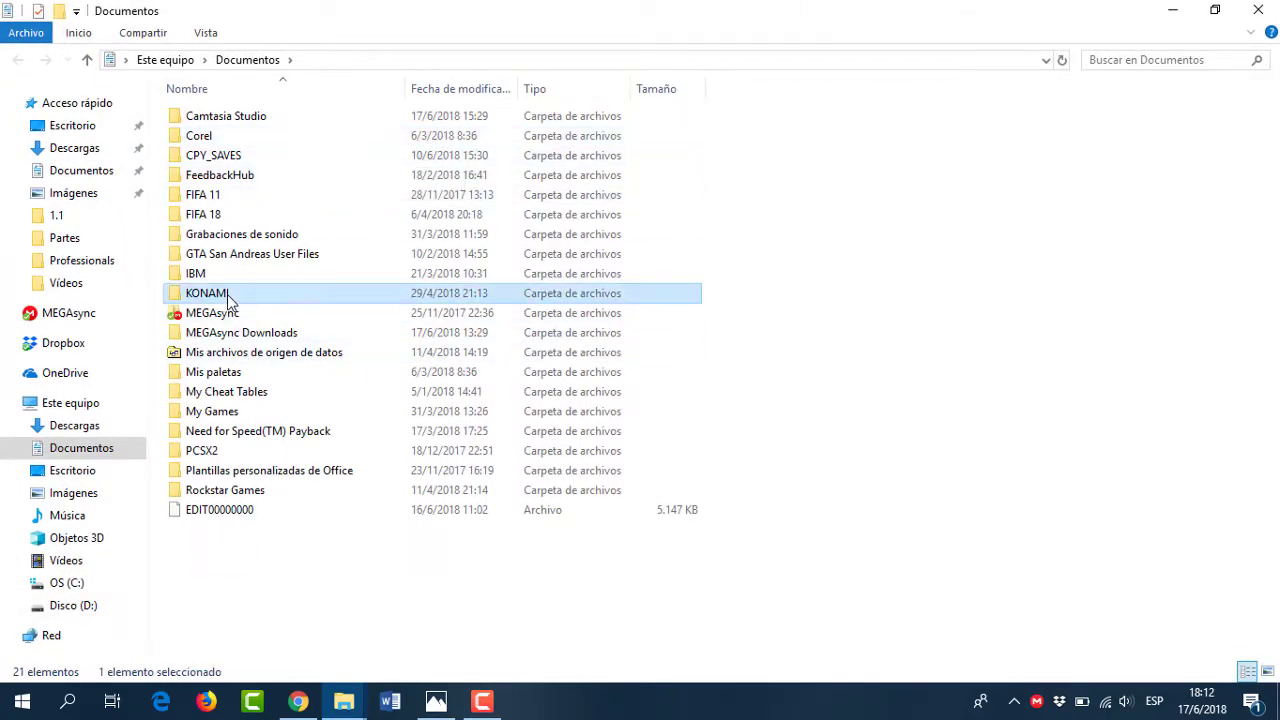
left_click(316, 143)
double_click(316, 143)
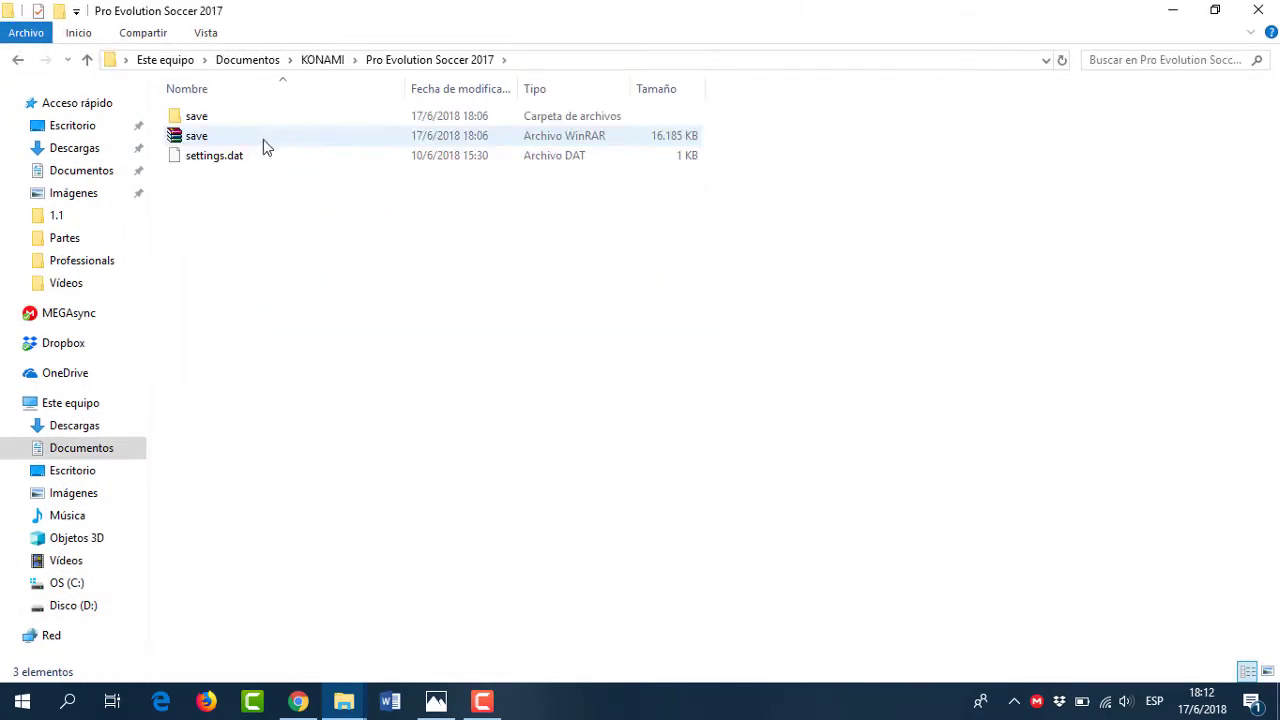
right_click(255, 210)
left_click(333, 345)
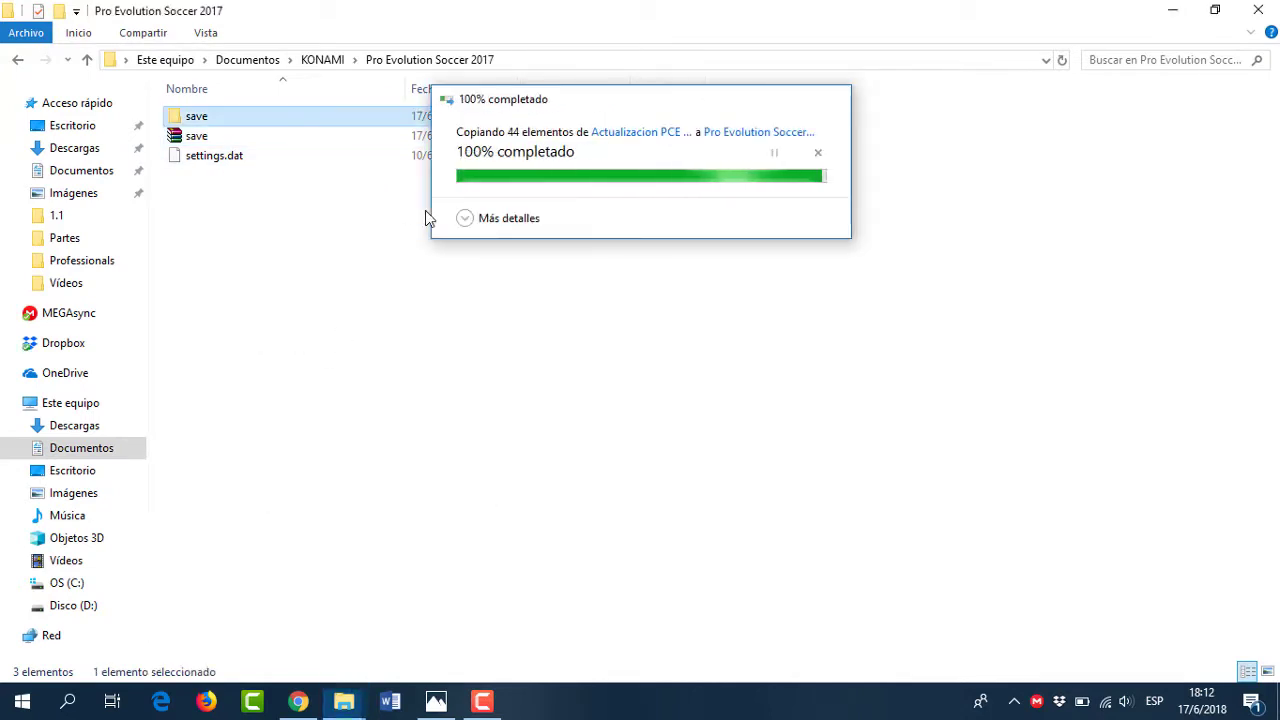
left_click(400, 300)
Return to the patch files window and open the Partes folder inside PESCOLOMBIA's Fix folder
mouse_move(343, 700)
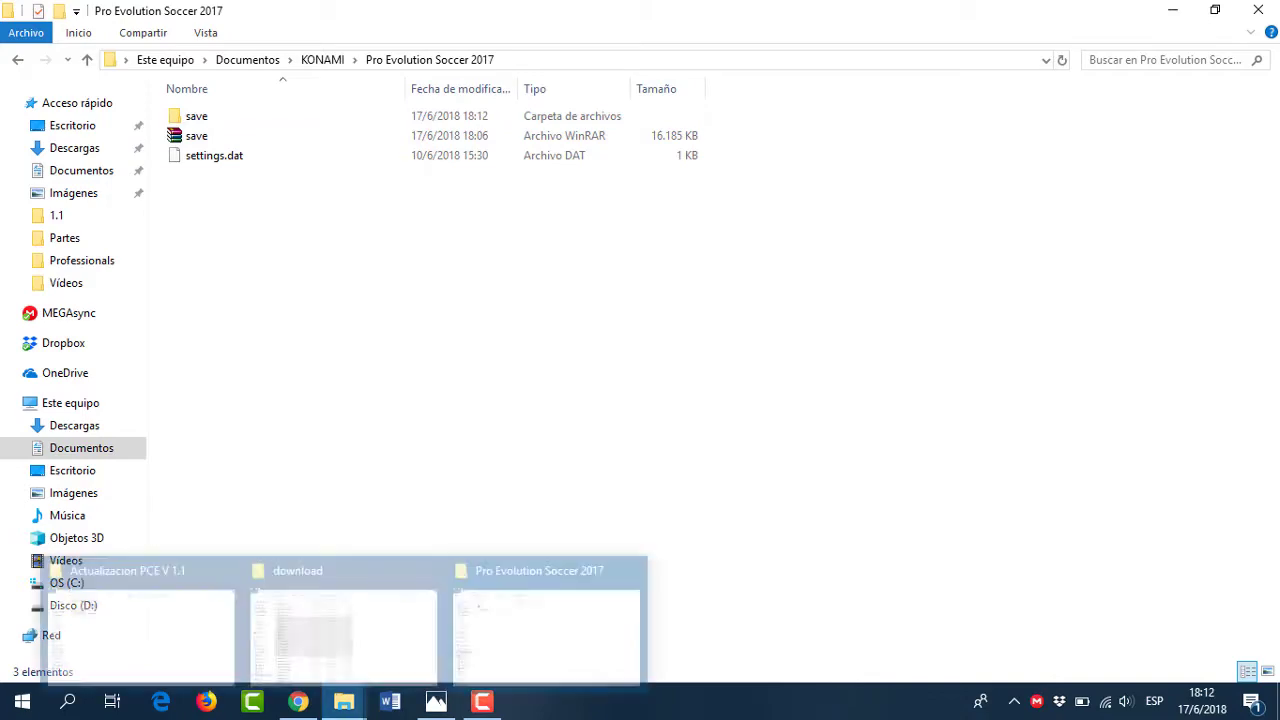
mouse_move(410, 610)
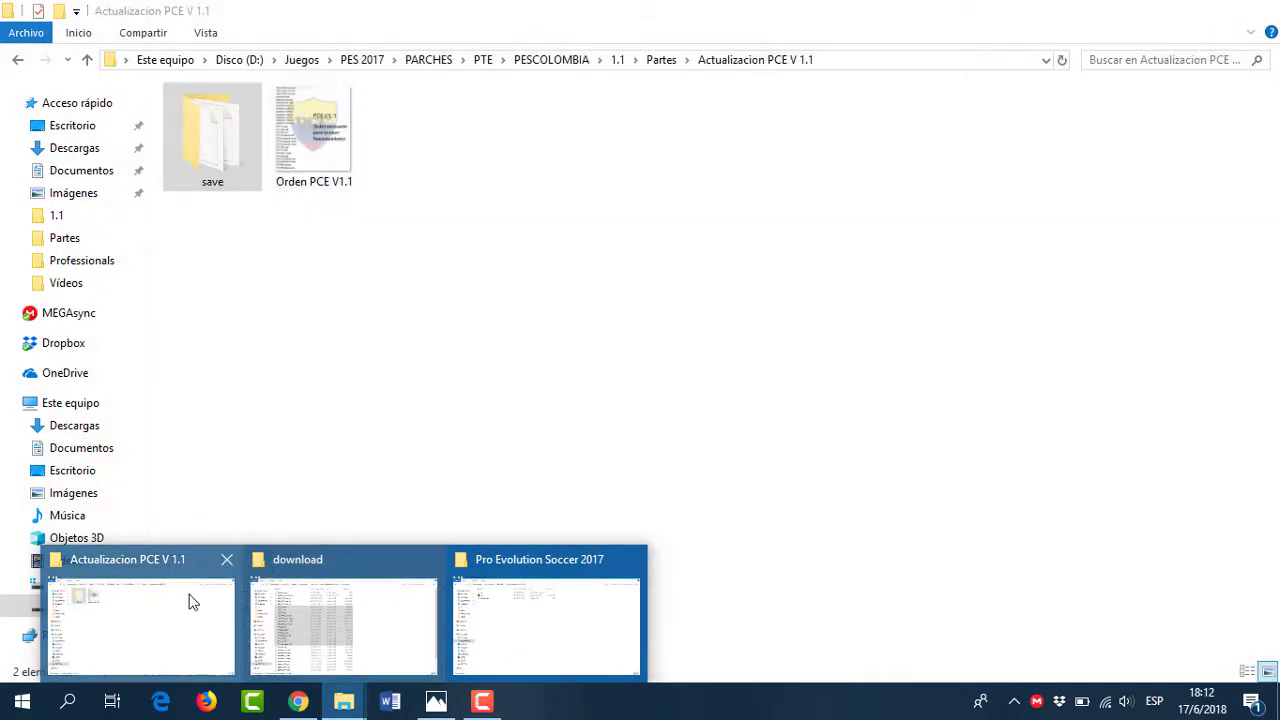
left_click(189, 600)
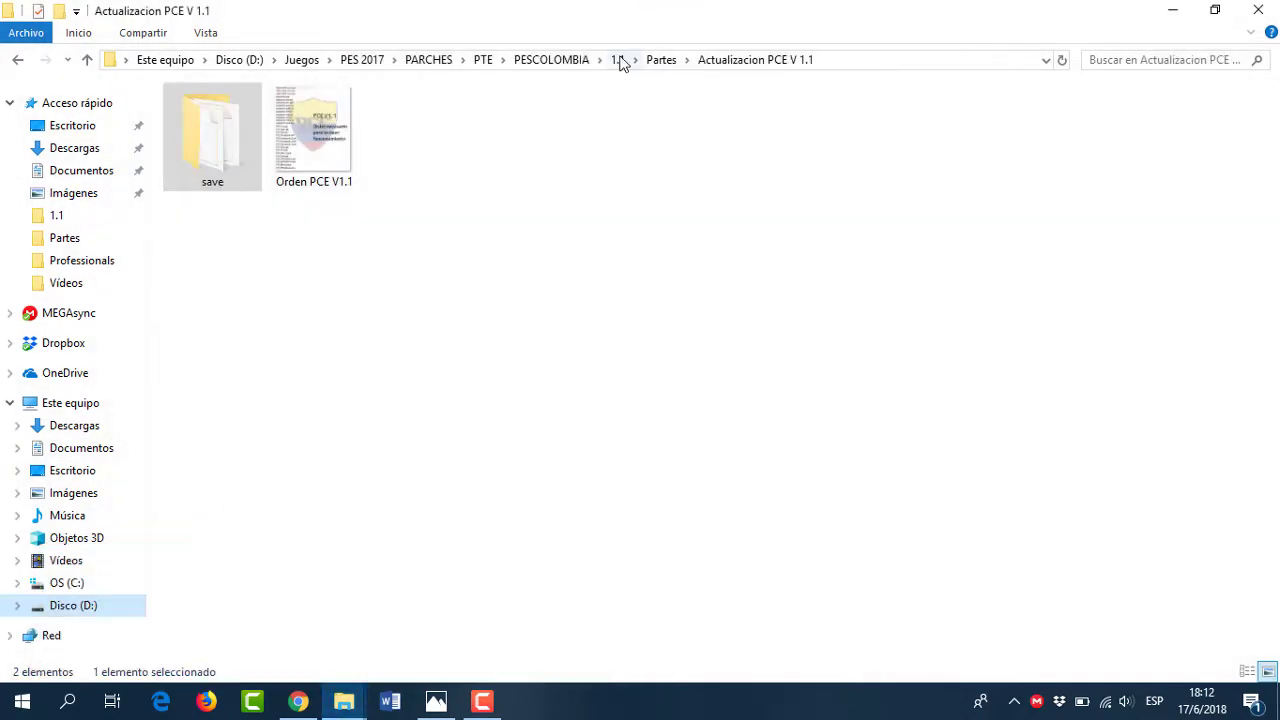
left_click(652, 62)
left_click(604, 60)
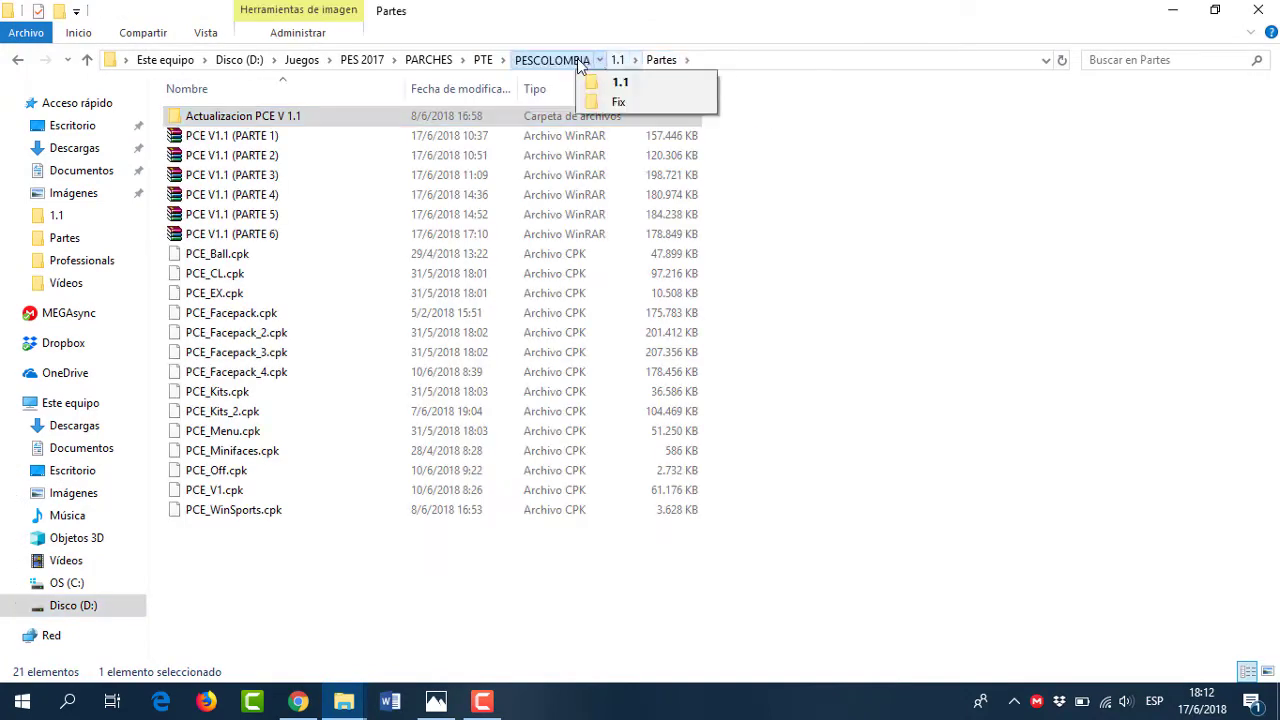
left_click(577, 59)
left_click(308, 140)
double_click(308, 140)
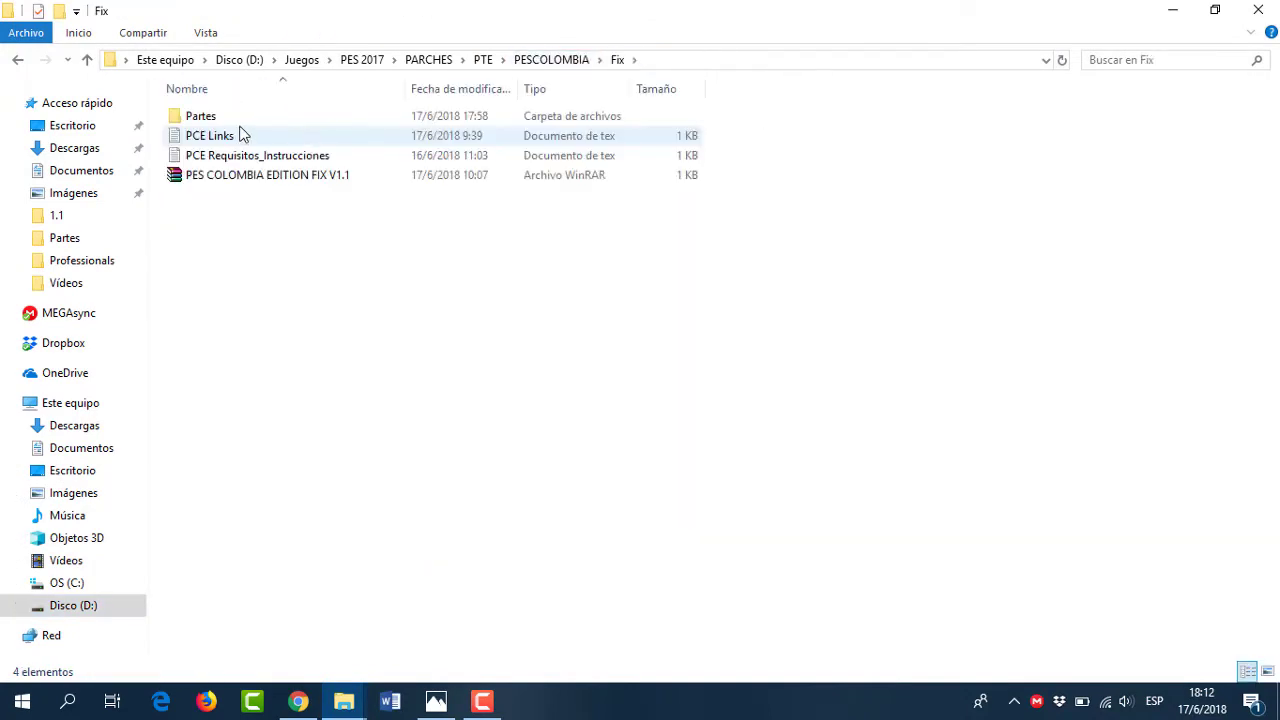
double_click(240, 120)
Copy the fix files PCE_Facepack_2.cpk, PCE_Facepack_4.cpk, PCE_Kits.cpk, PCE_Kits_2.cpk and PCE_Menu.cpk
left_click_drag(222, 335, 289, 255)
left_click(282, 160, "ctrl")
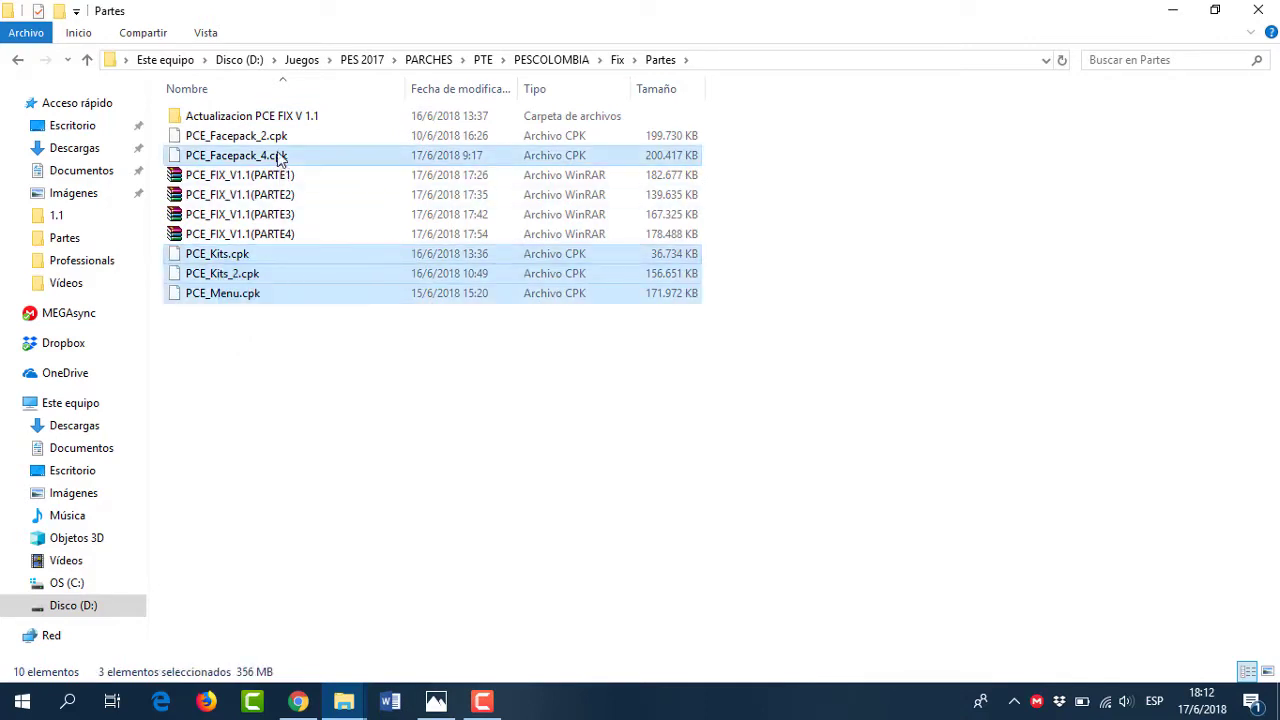
left_click(268, 135, "ctrl")
right_click(257, 132)
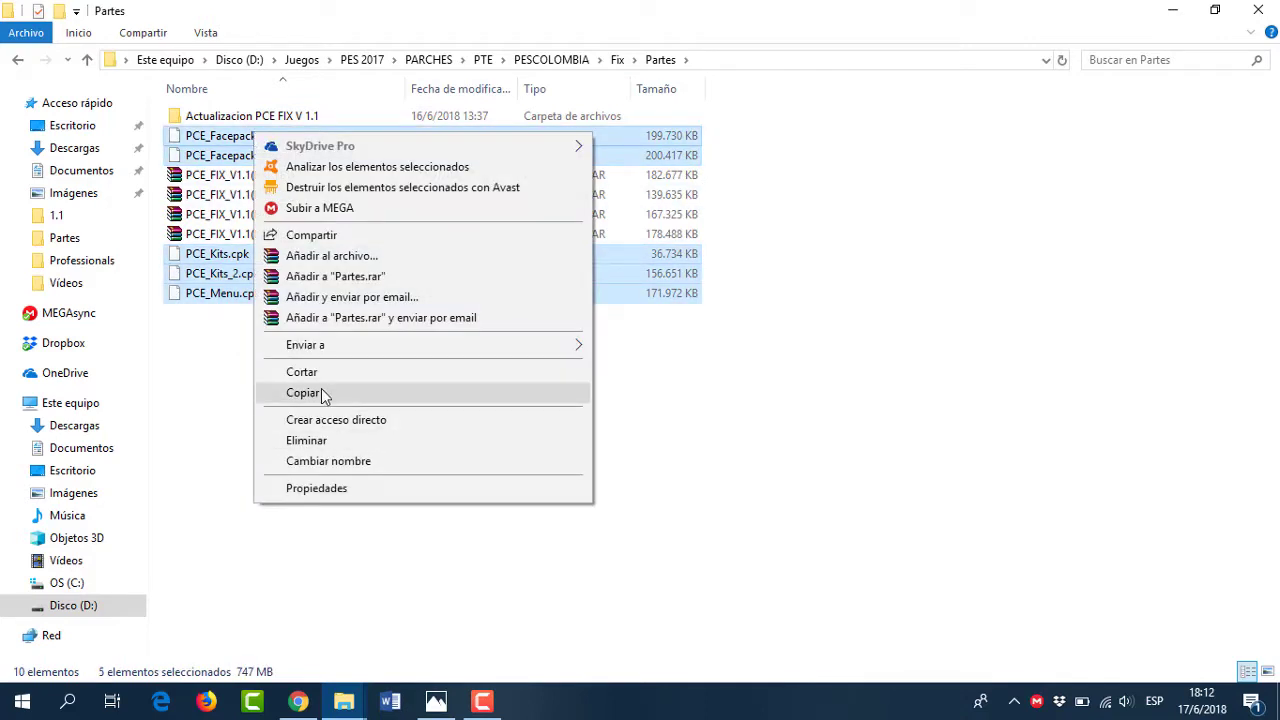
left_click(320, 392)
Paste the five fix .cpk files into the game's download folder, replacing the files with the same names
mouse_move(344, 705)
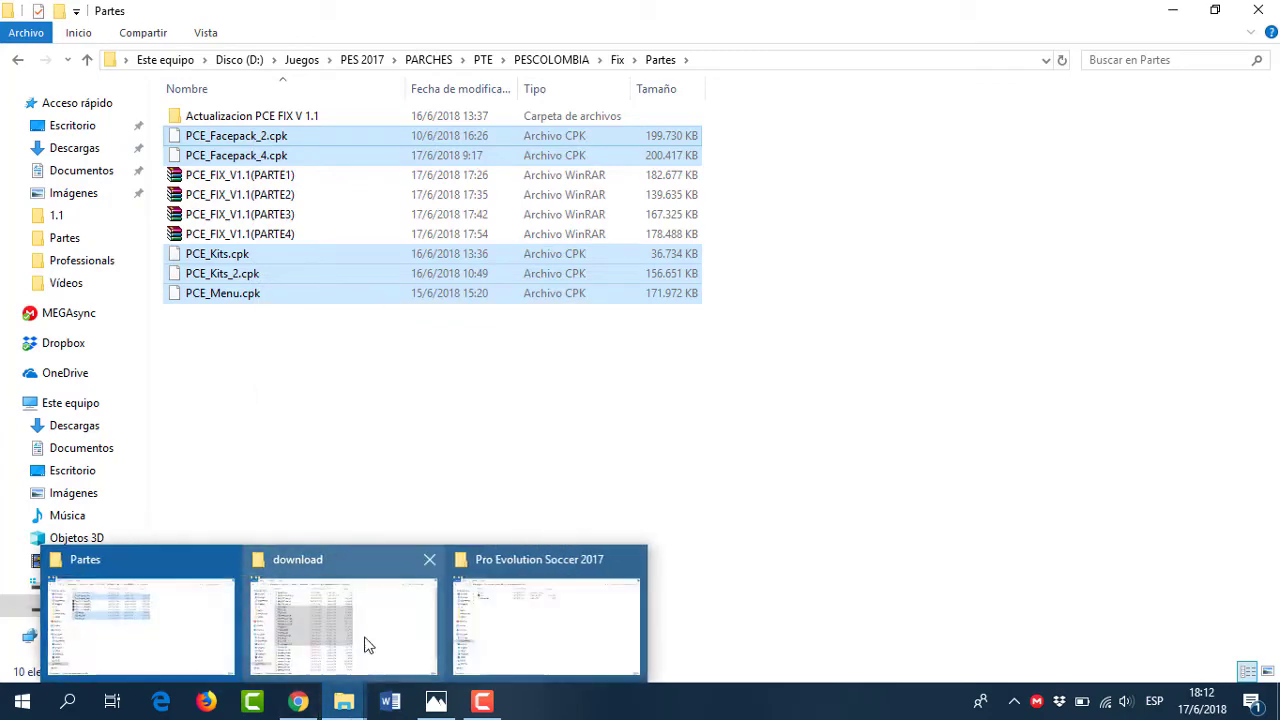
left_click(331, 628)
right_click(730, 428)
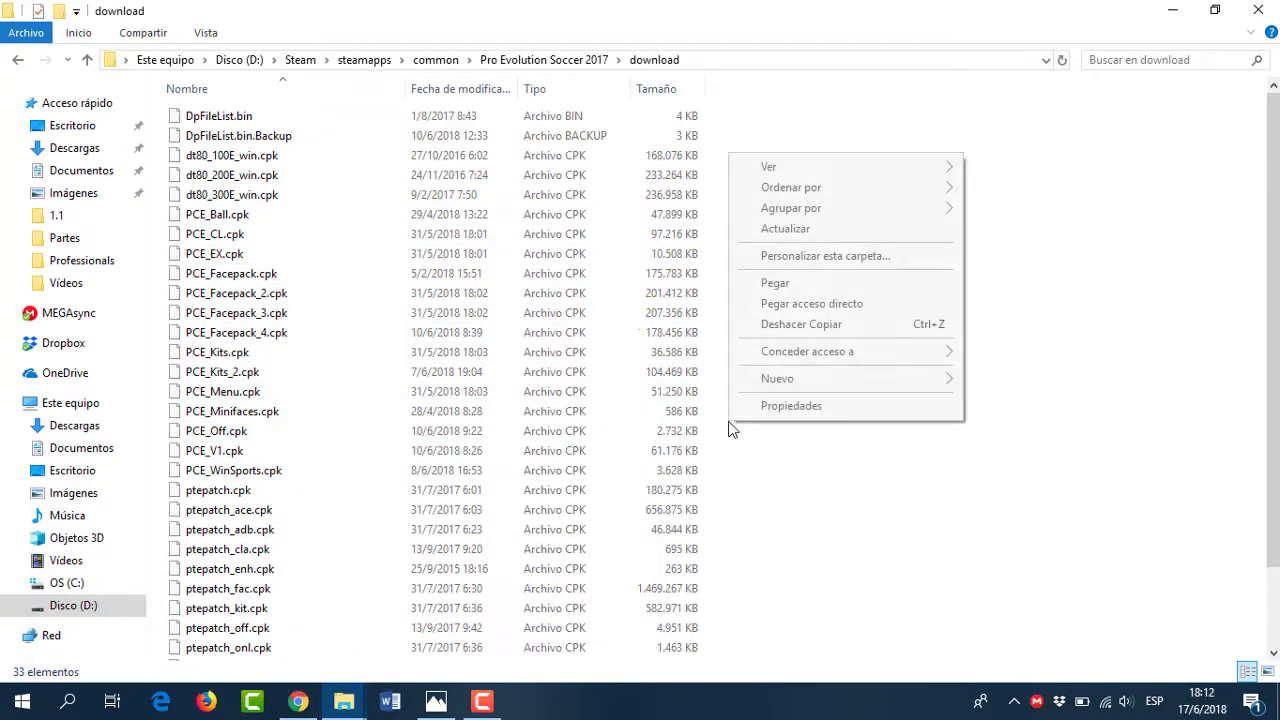
left_click(794, 280)
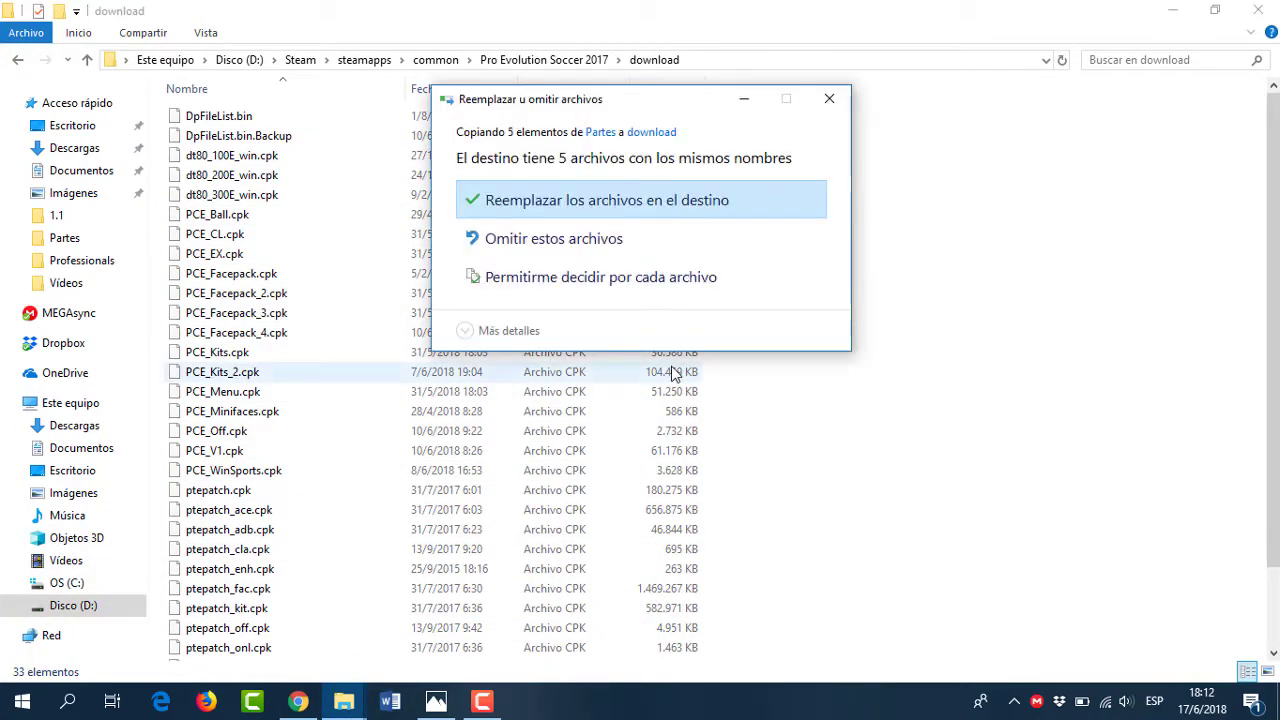
left_click(572, 206)
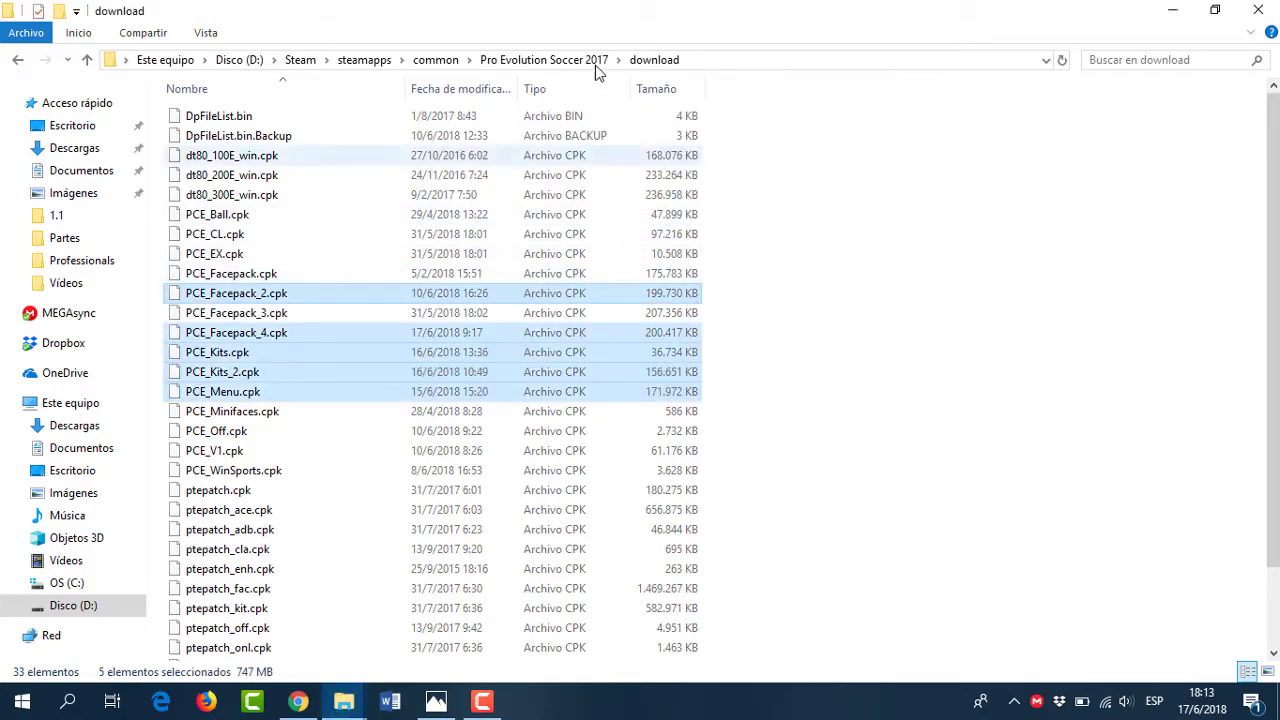
Copy the save folder from Actualizacion PCE FIX V 1.1 inside the fix's Partes folder
mouse_move(343, 701)
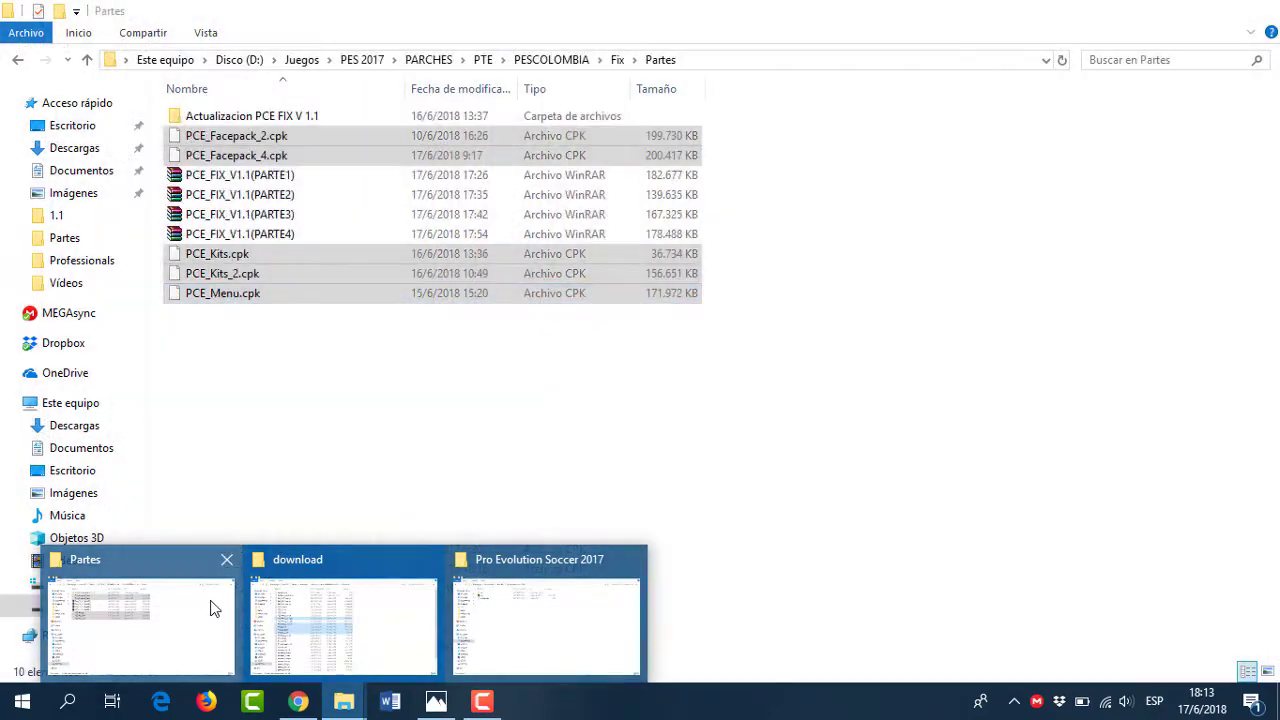
left_click(212, 607)
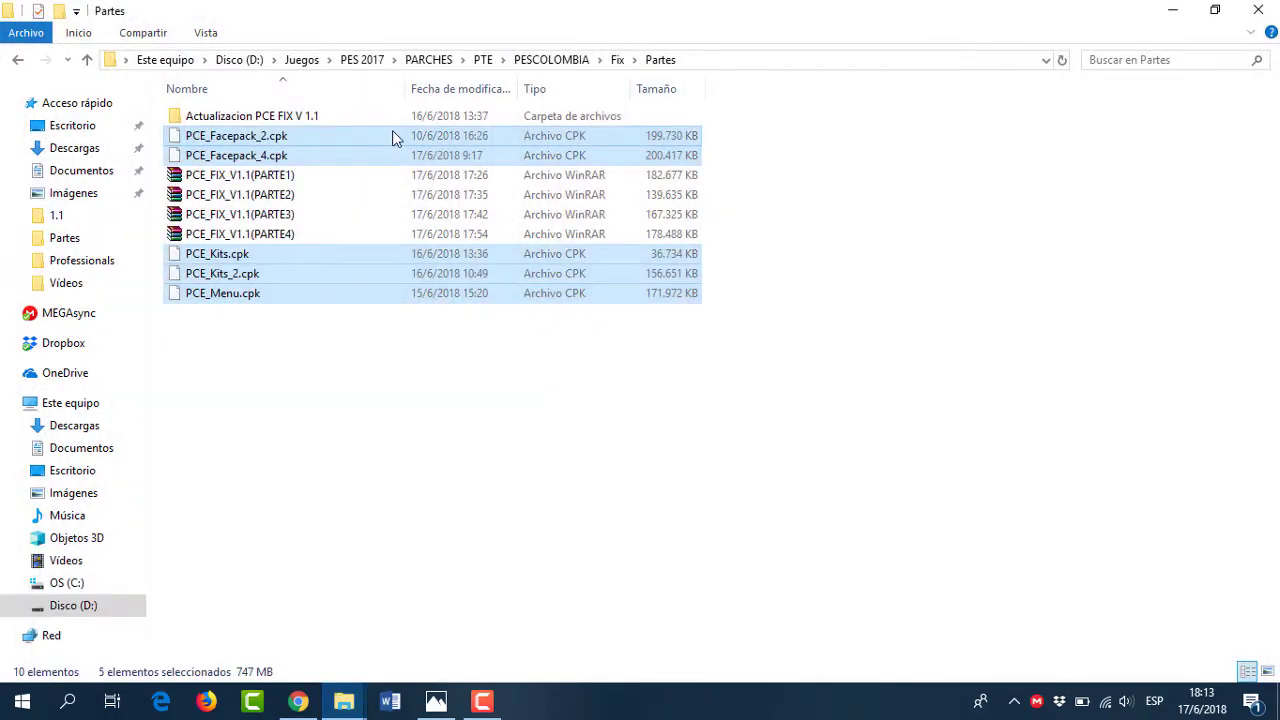
left_click(287, 120)
double_click(286, 125)
left_click(214, 149)
right_click(213, 146)
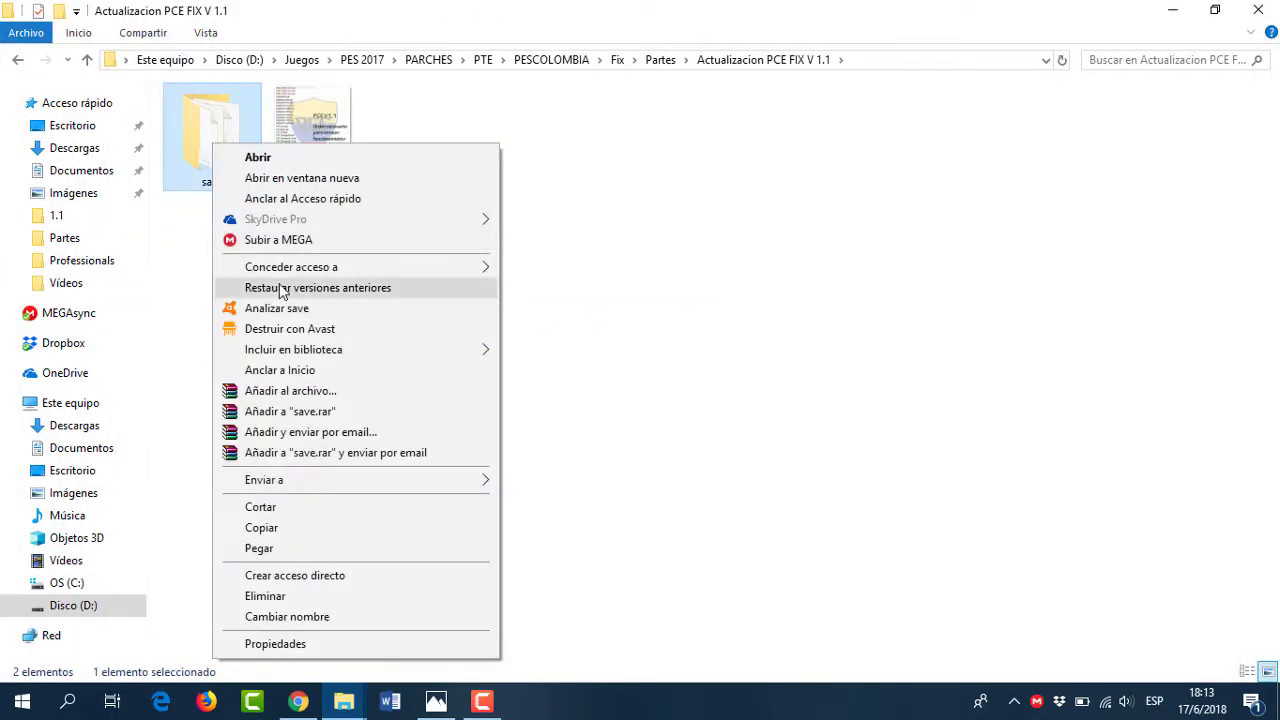
left_click(285, 529)
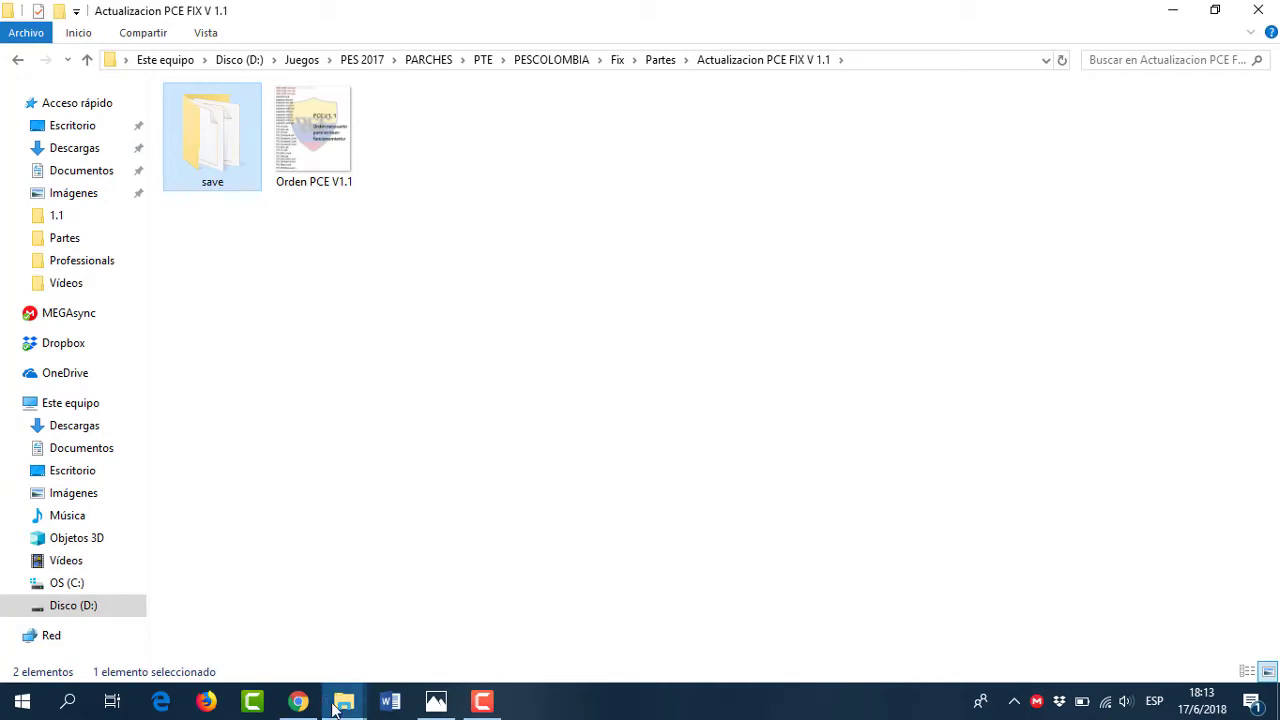
Paste the fix's save folder into KONAMI's Pro Evolution Soccer 2017 folder in Documentos, replacing the existing files
mouse_move(340, 705)
left_click(480, 658)
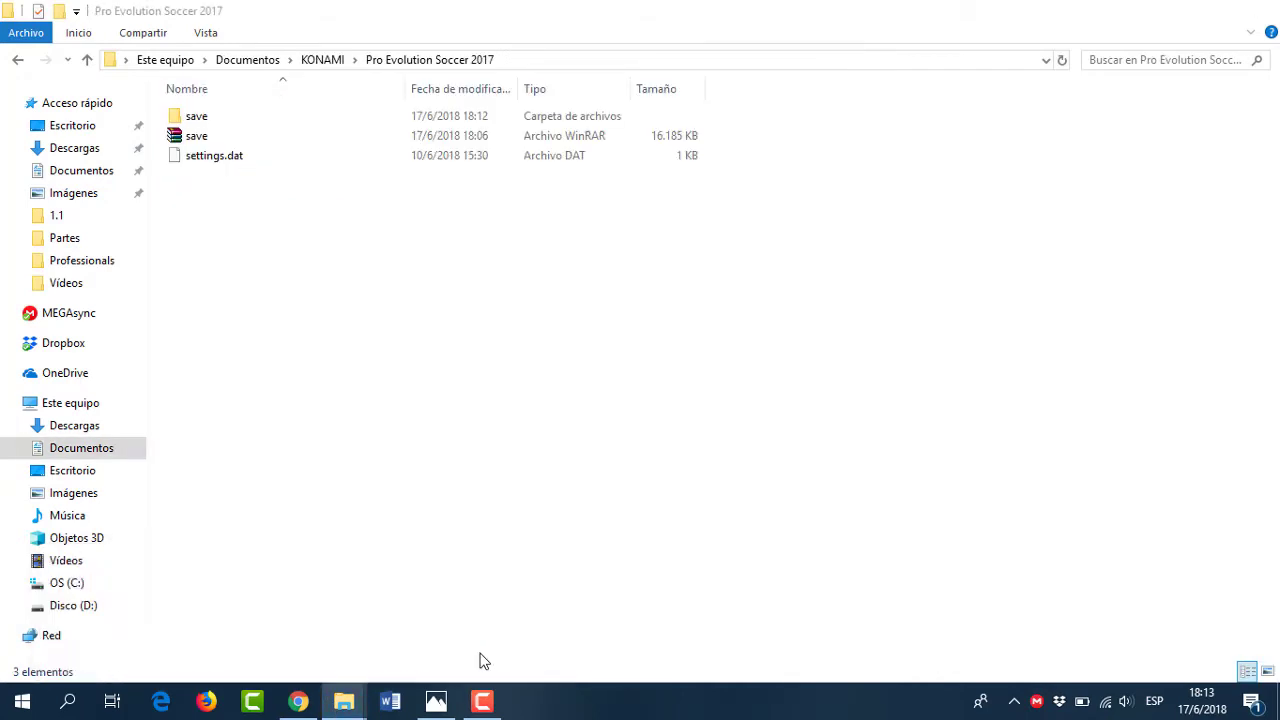
right_click(283, 244)
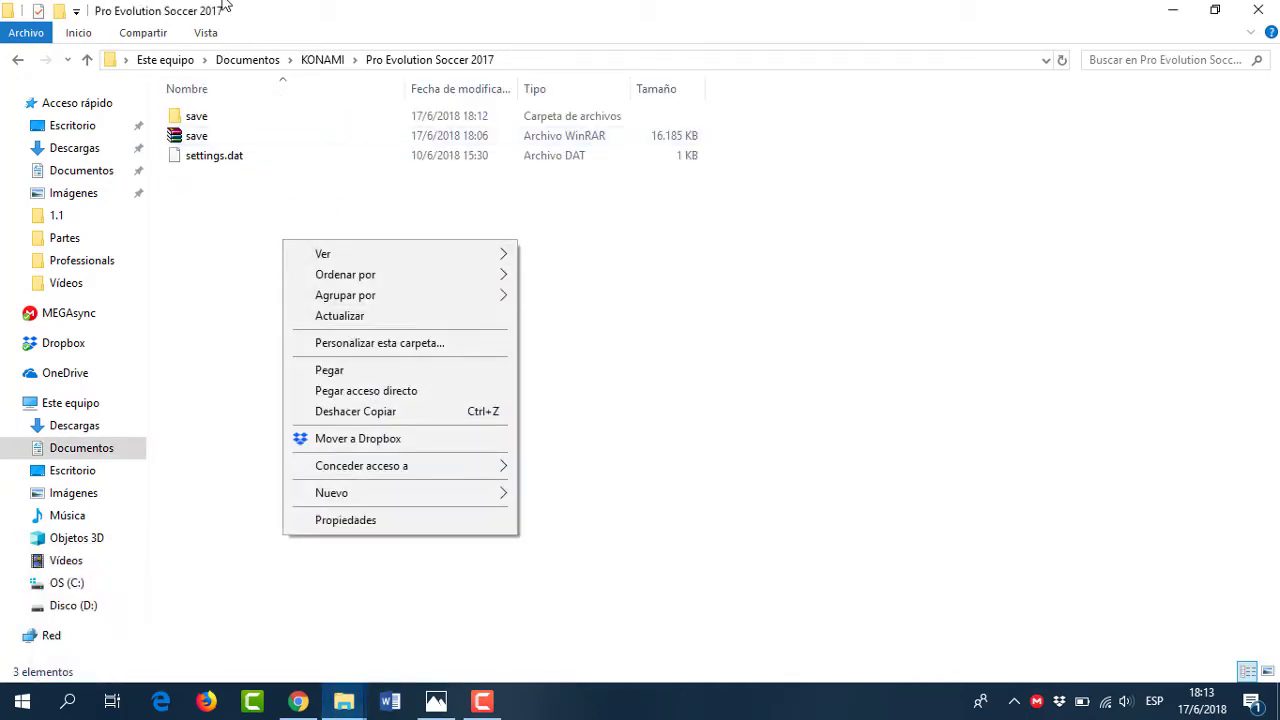
left_click(366, 370)
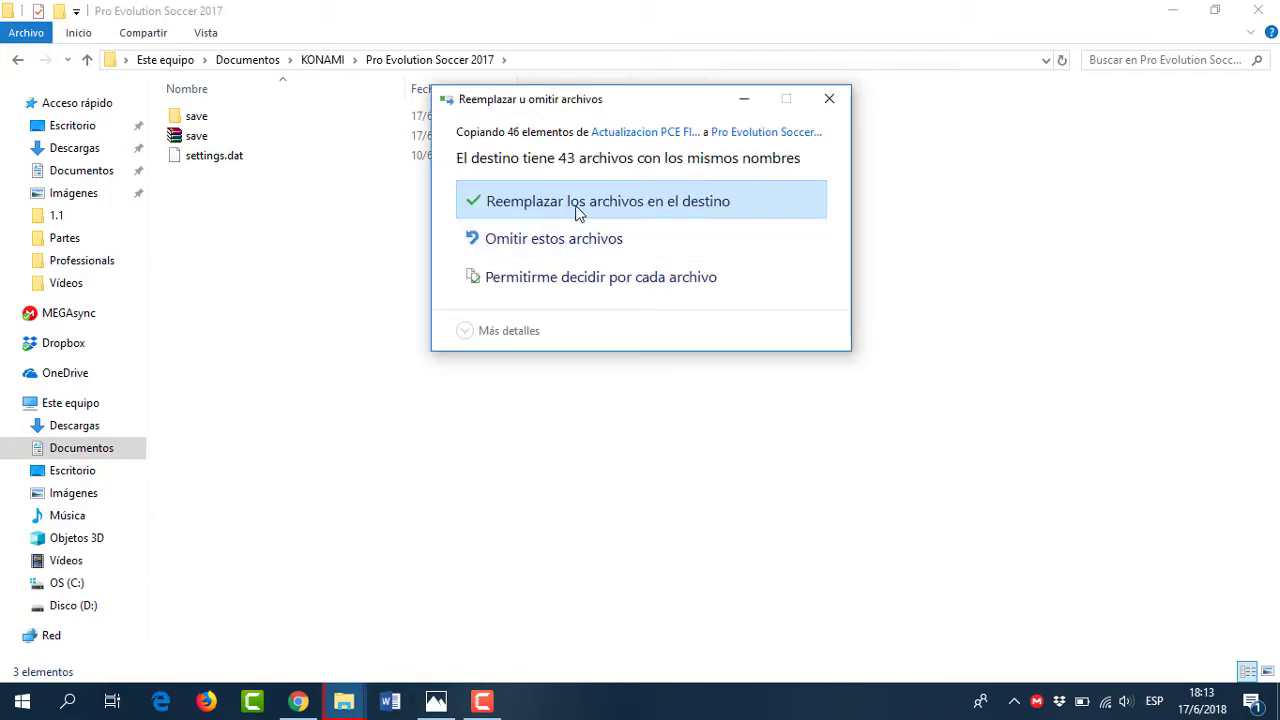
left_click(577, 207)
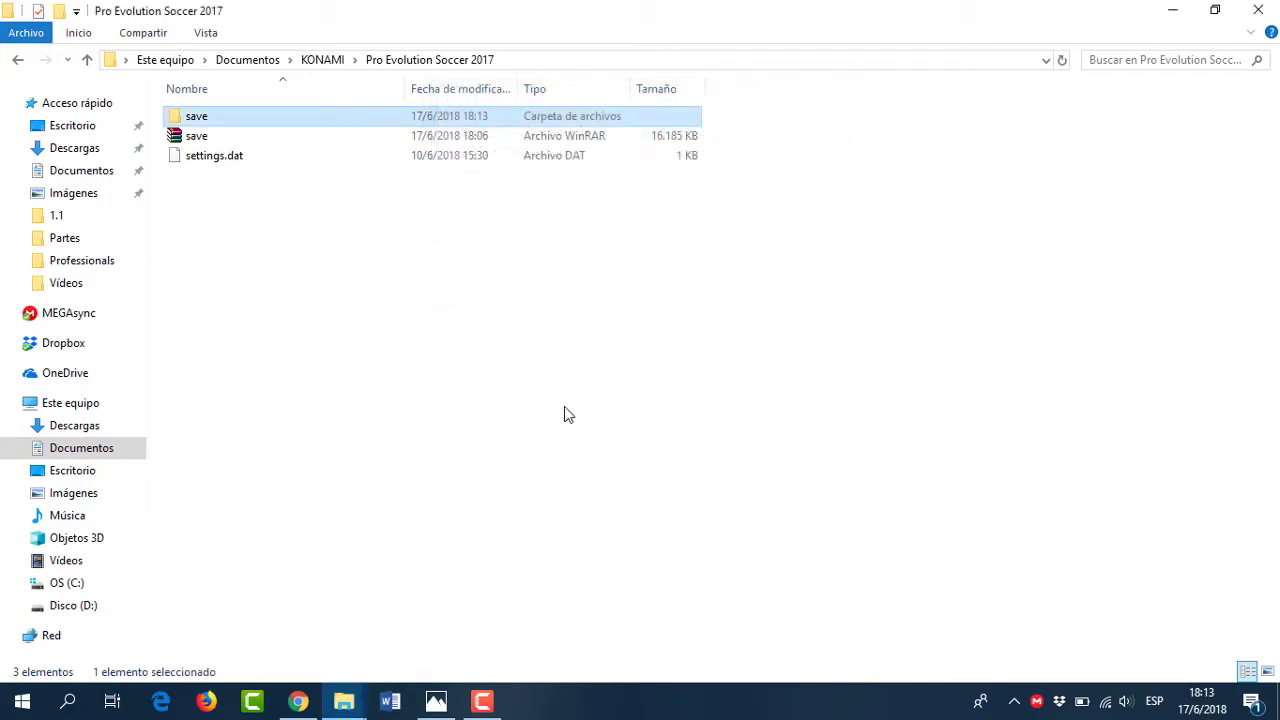
Locate the Orden PCE V1.1 image in Actualizacion PCE FIX V 1.1 and view its required .cpk order in the photo viewer
mouse_move(344, 702)
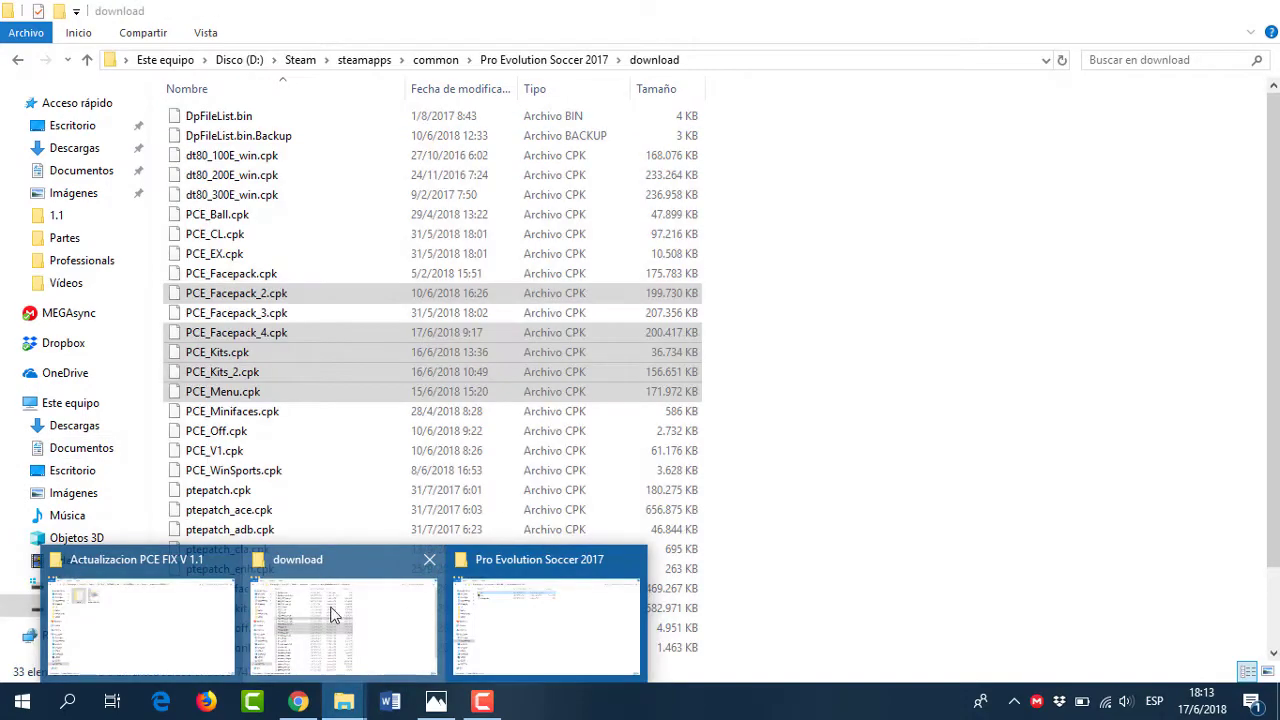
left_click(164, 614)
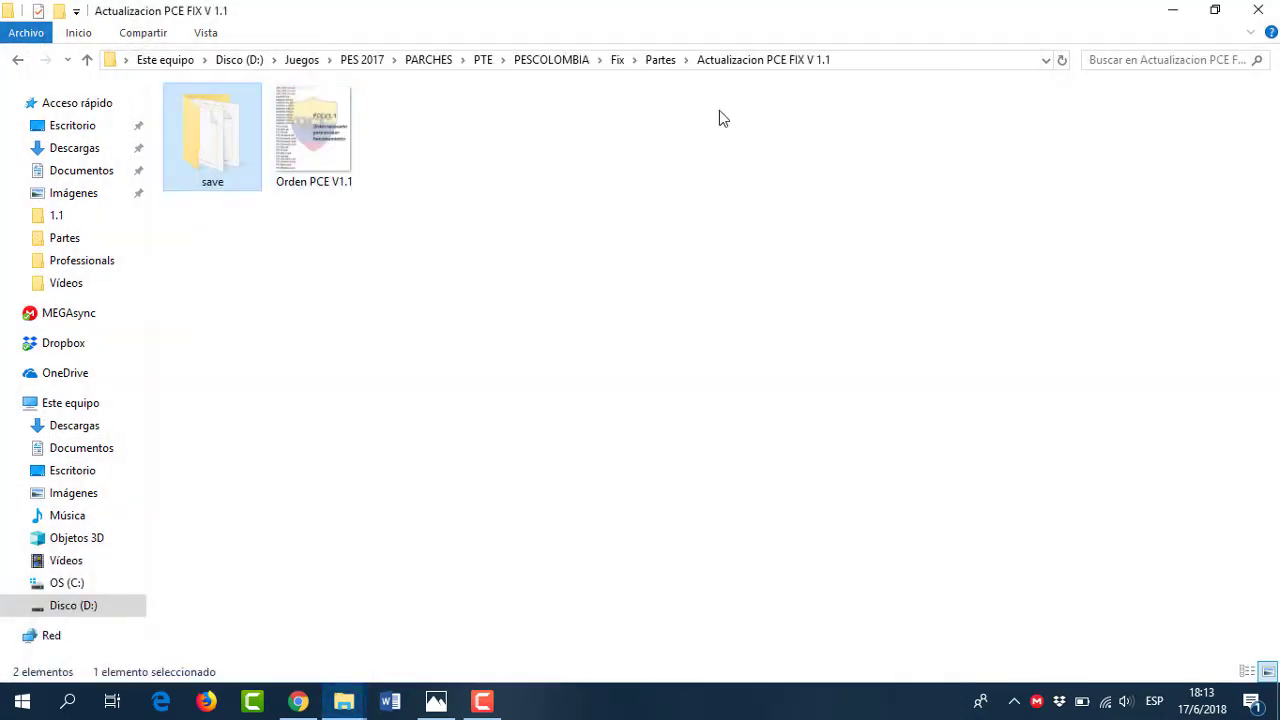
left_click(318, 168)
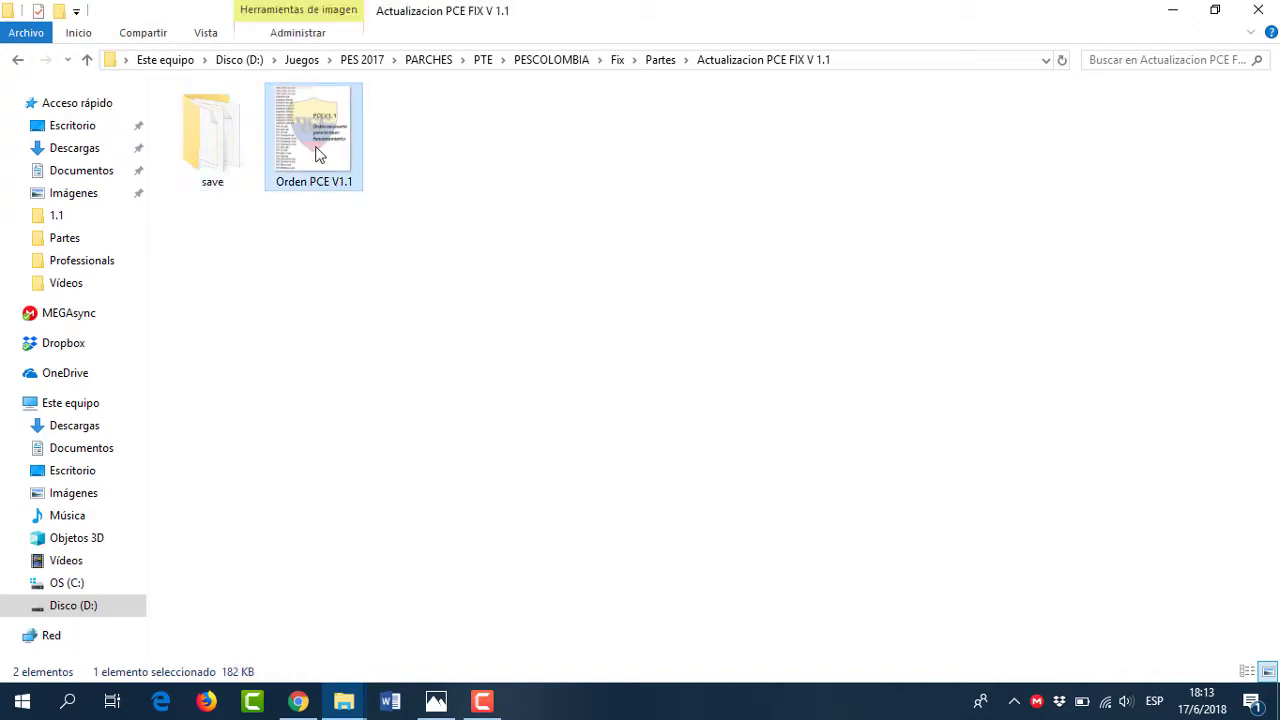
left_click(436, 700)
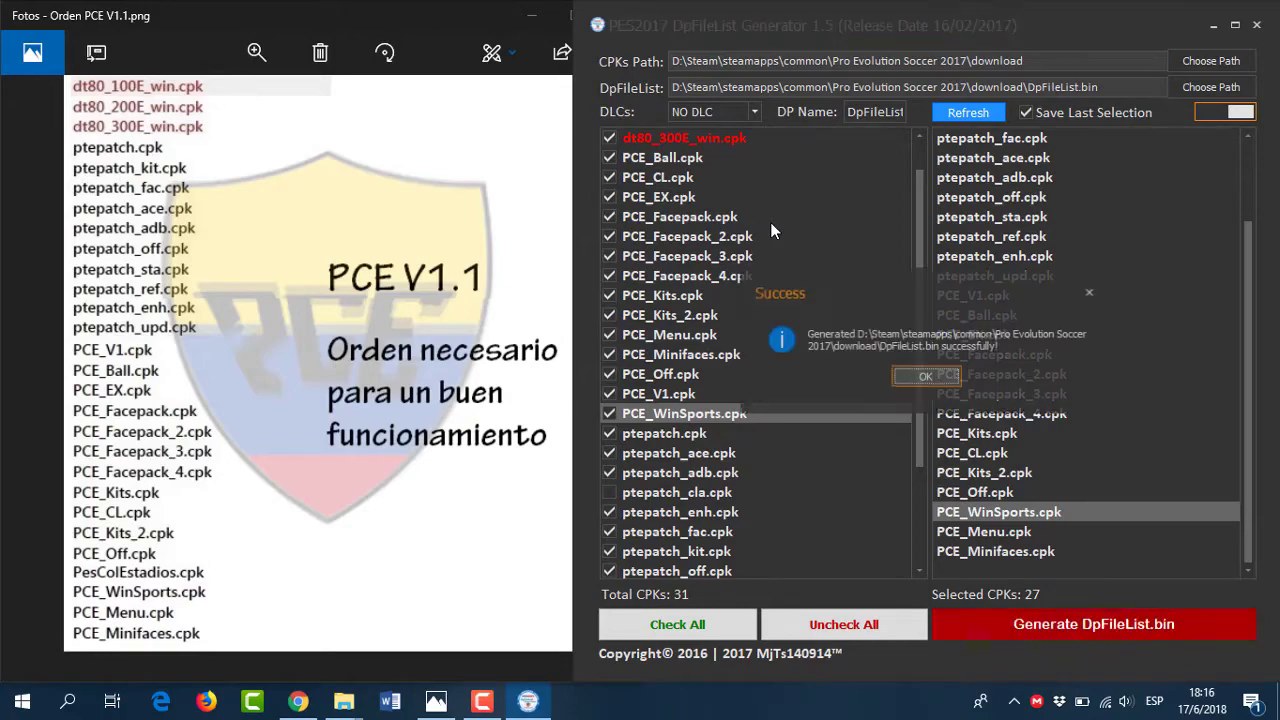
Dismiss the generation message and close both the DpFileList Generator and the .cpk order image
key("Return")
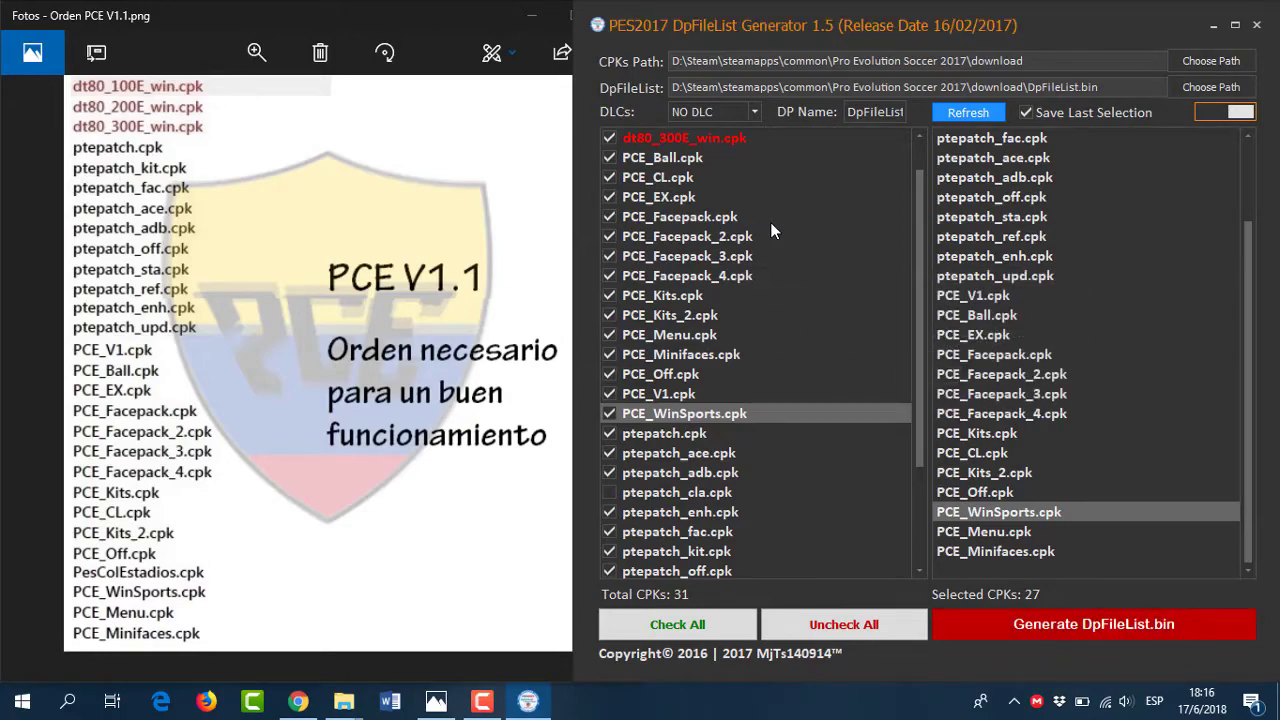
left_click(1257, 24)
left_click(619, 20)
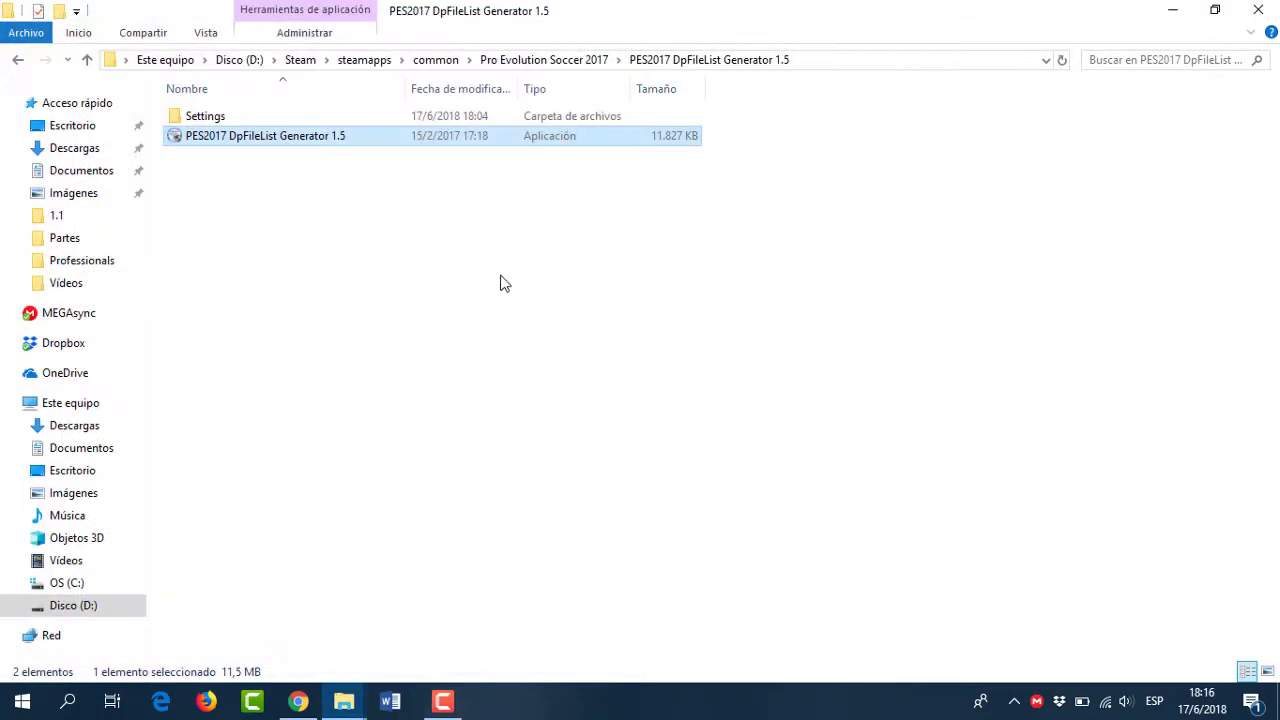
Go back to the Pro Evolution Soccer 2017 folder and launch the game with the PTE Patch application
left_click(594, 63)
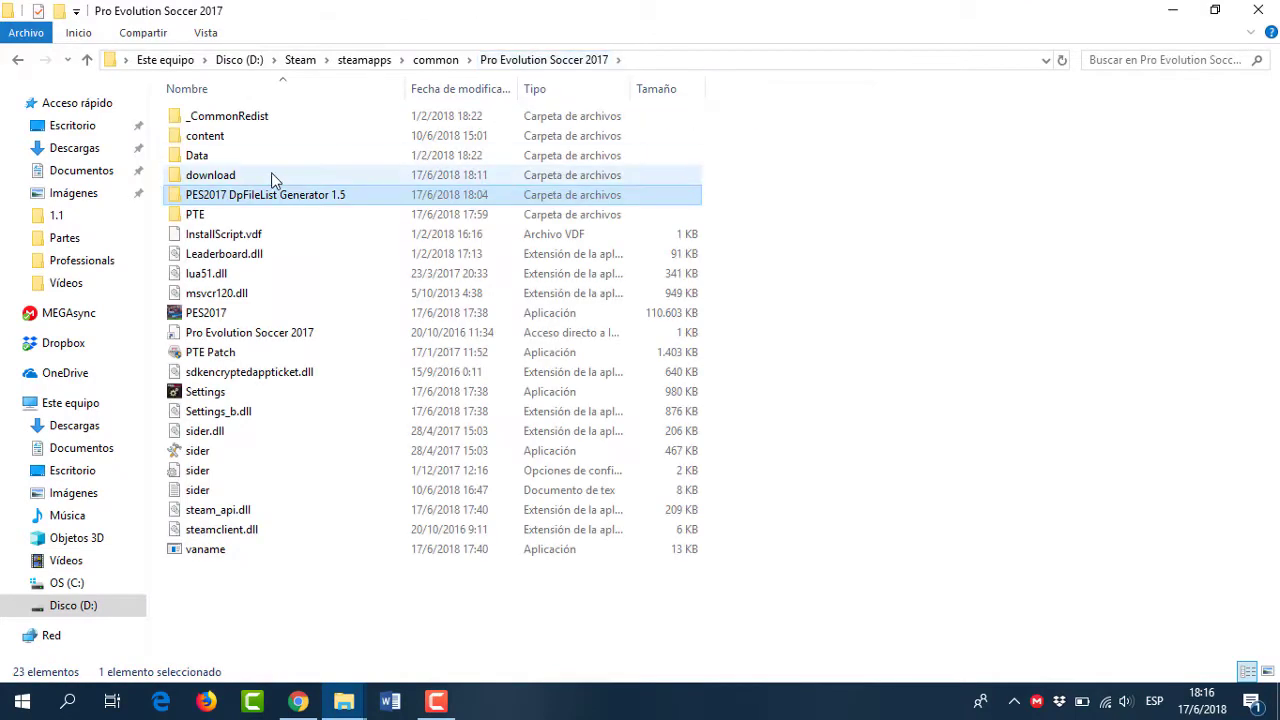
left_click(222, 355)
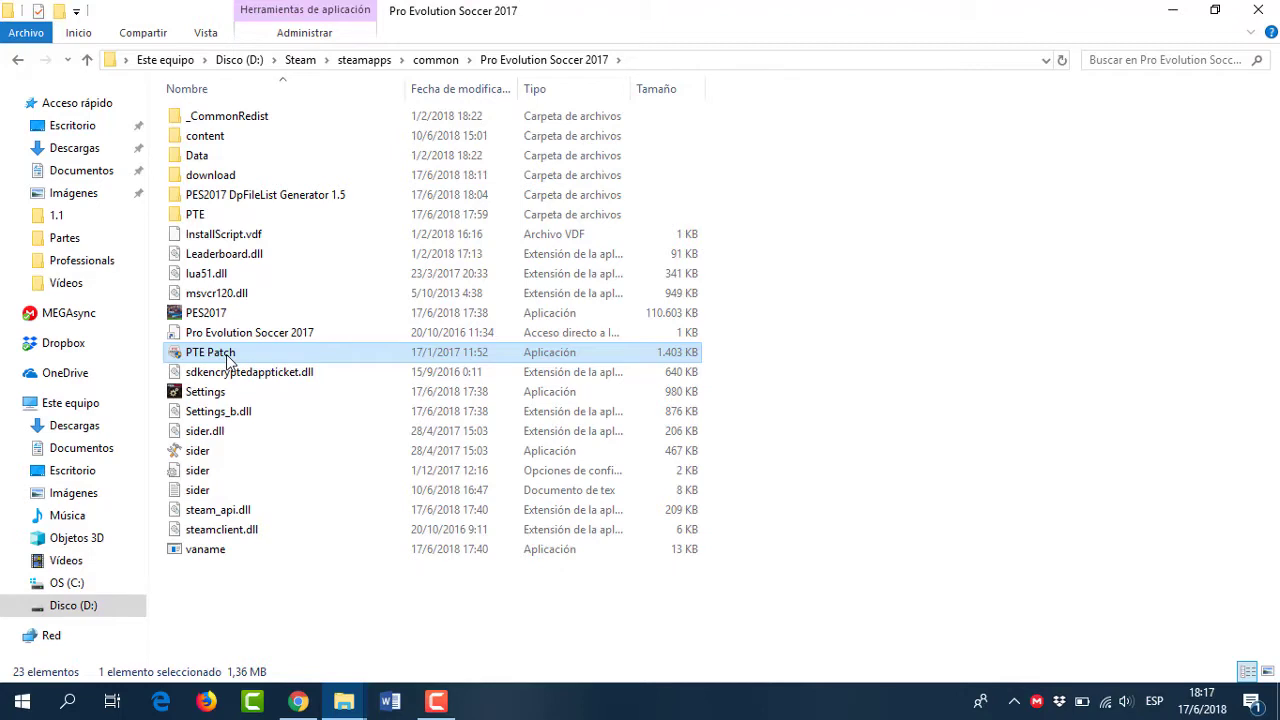
double_click(228, 359)
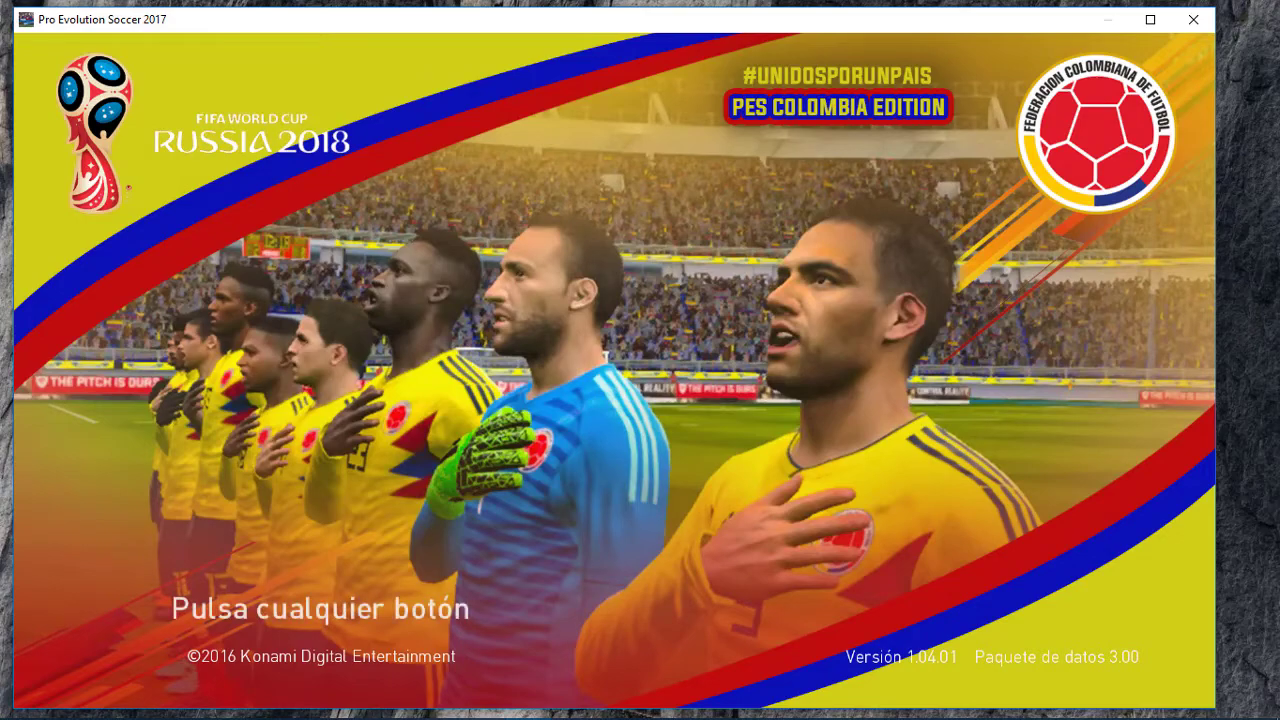
Enter the game's main menu and look through the Partido, Campeonato, Vida futbolística and Extras sections
key("Return")
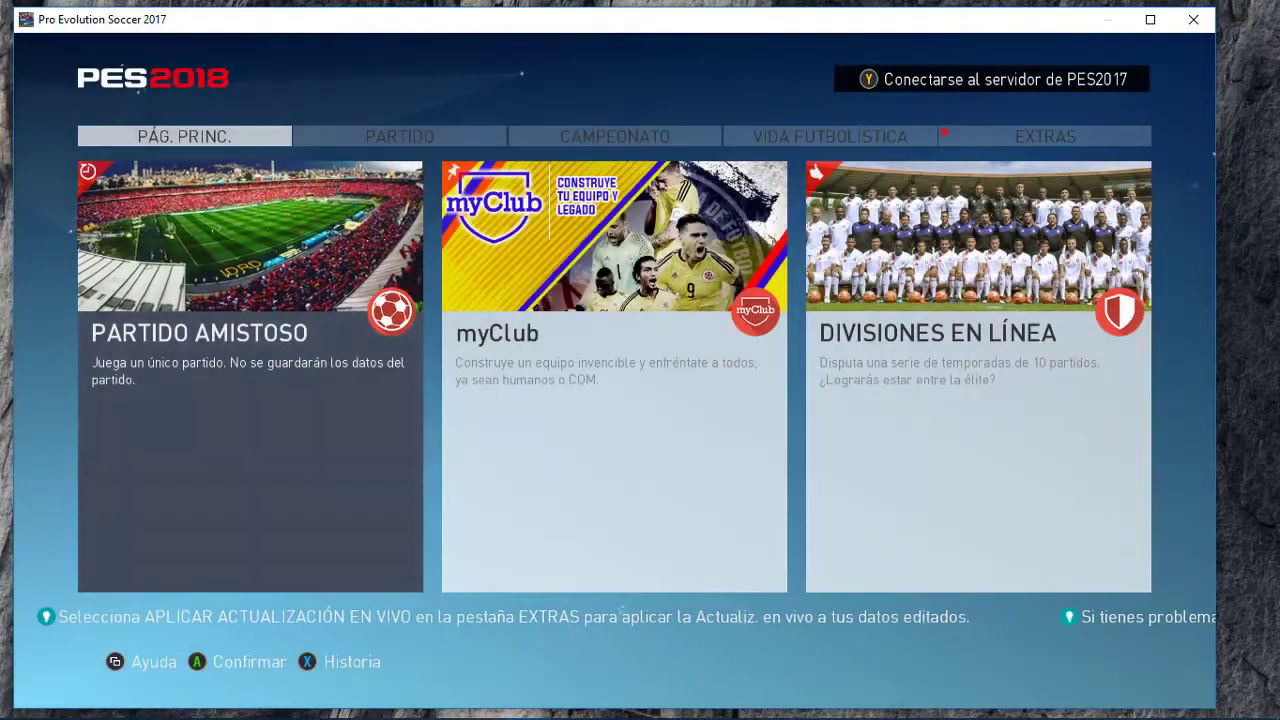
key("e")
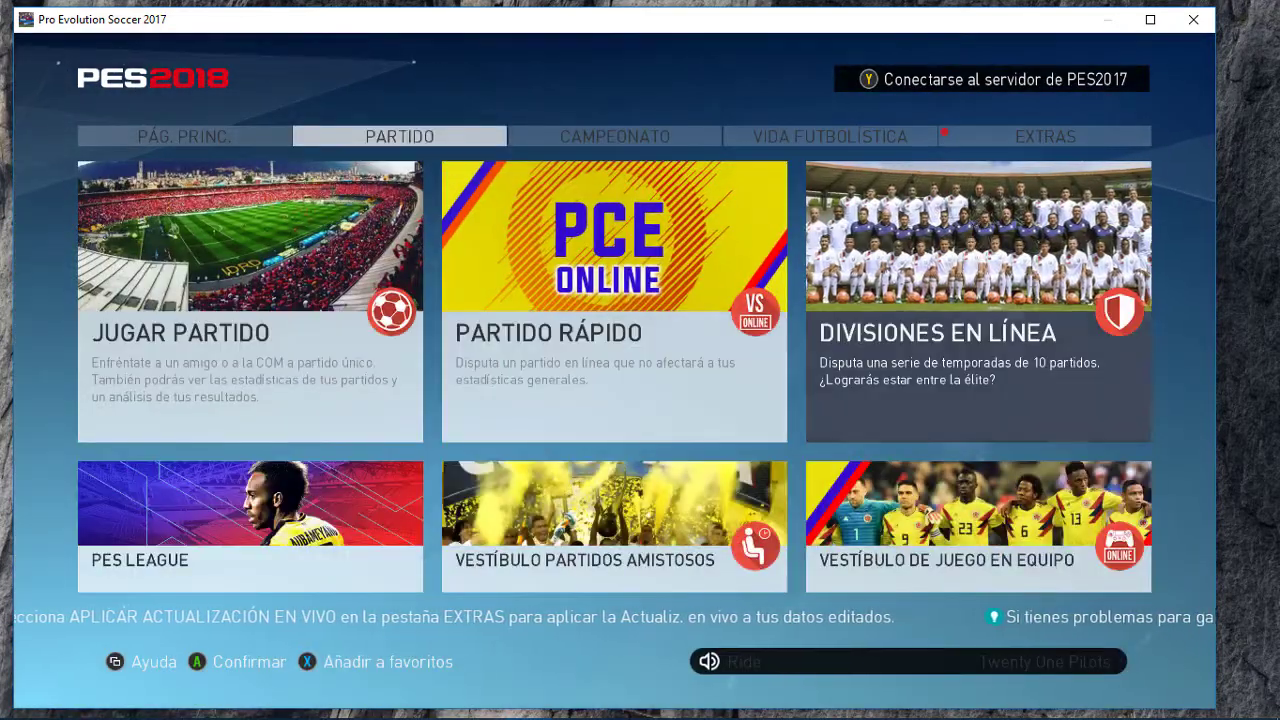
key("e")
key("e")
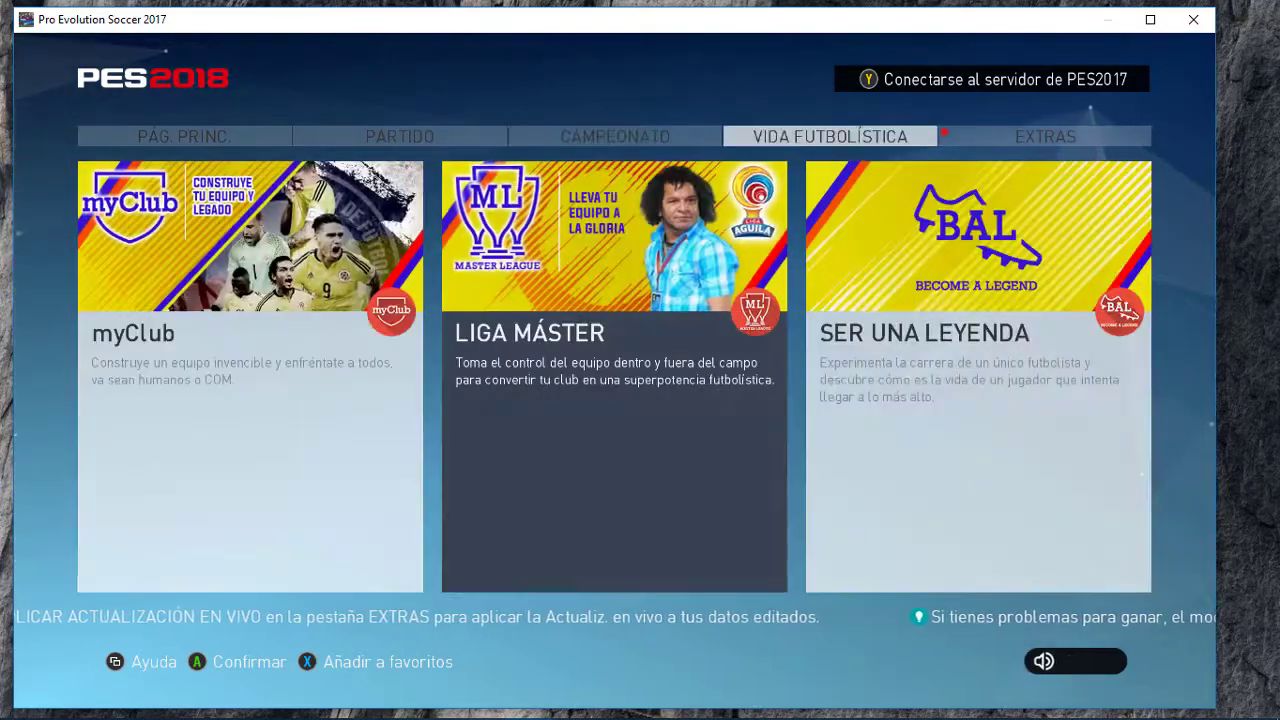
key("e")
key("Right")
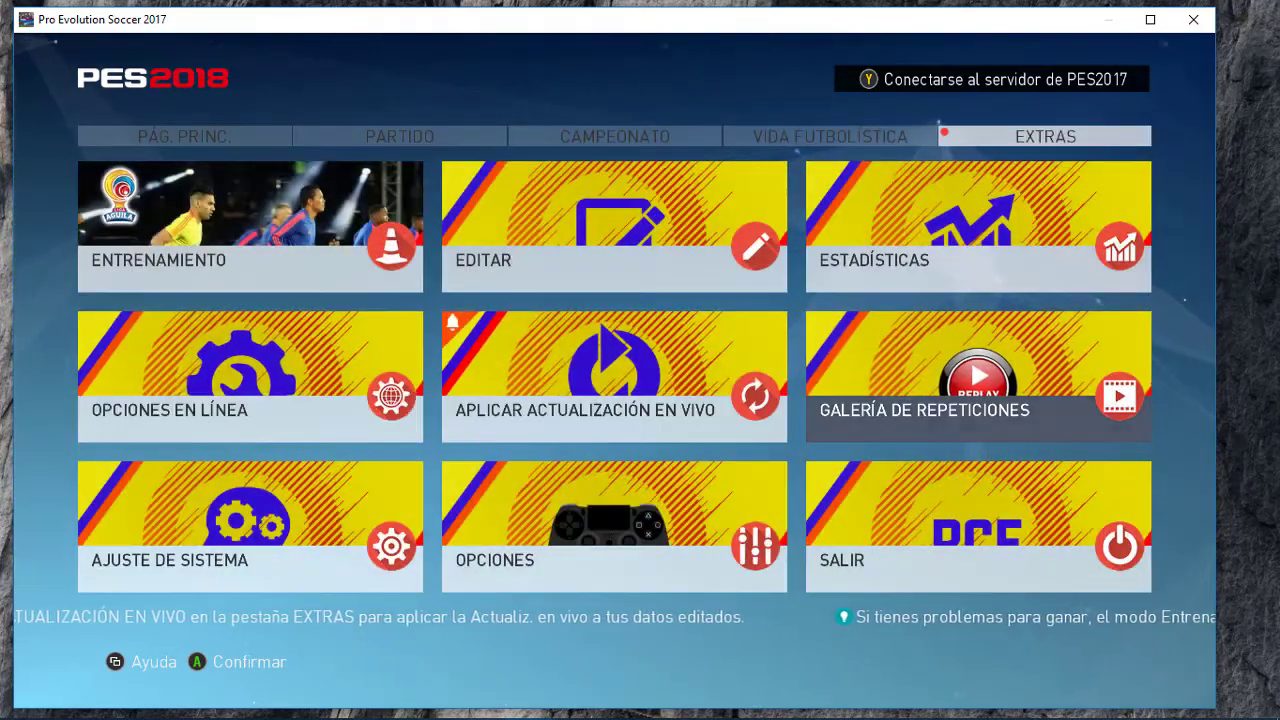
Start a Partido amistoso from the home page and open the Premier League in the local team selection
key("e")
key("Return")
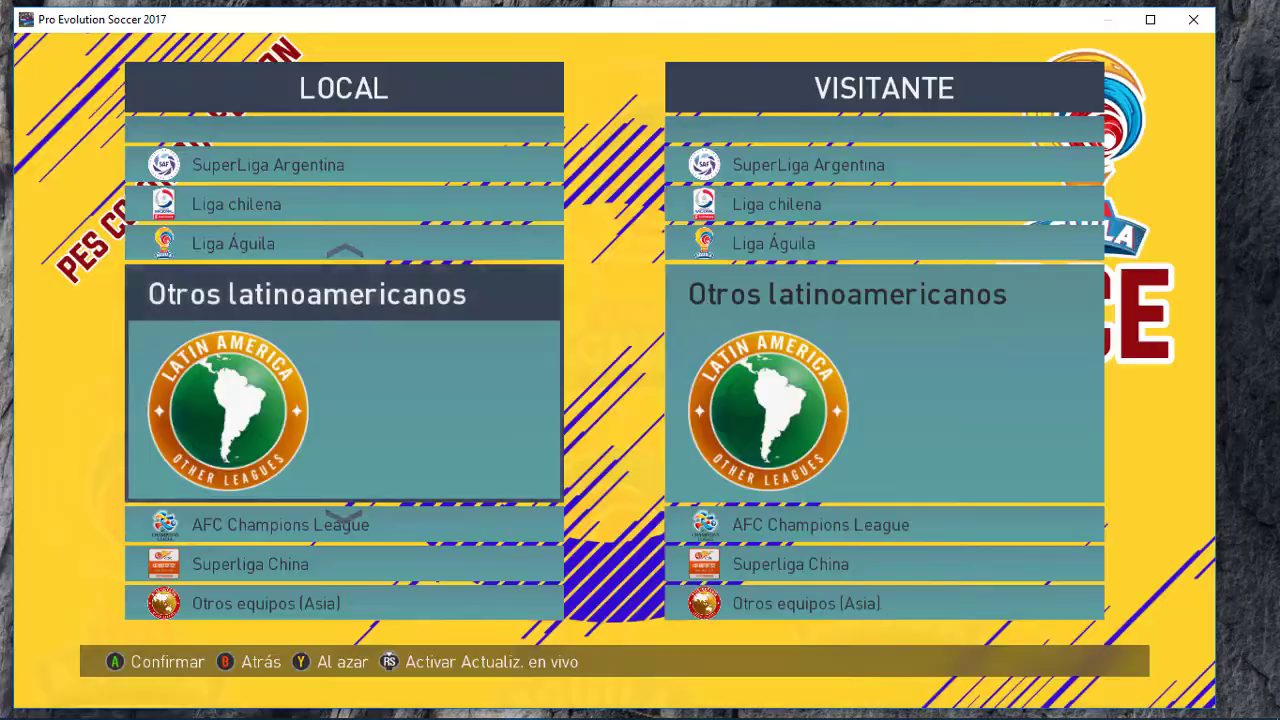
key("Up")
key("Up")
key("Up")
key("Up")
key("Up")
key("Up")
key("Up")
key("Up")
key("Return")
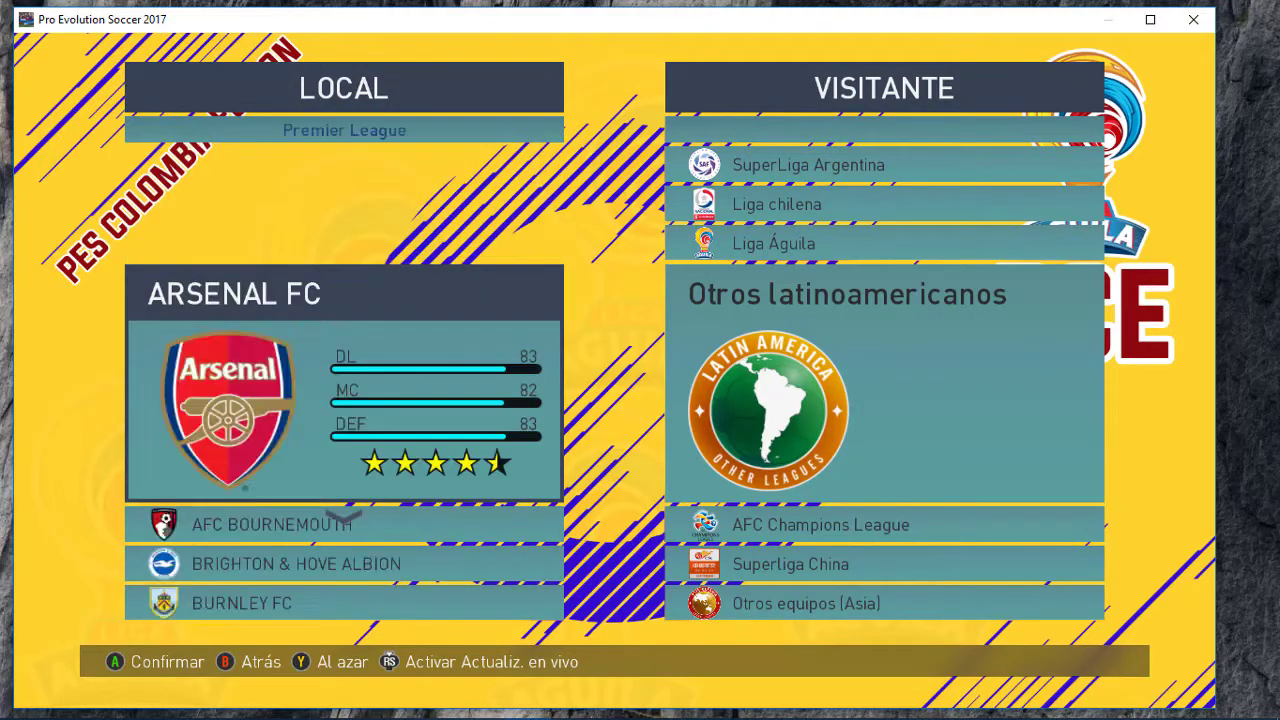
Look through the Premier League teams for the local side and return to the league list
key("Down")
key("Down")
key("Down")
key("Down")
key("Down")
key("Down")
key("Down")
key("Down")
key("Down")
key("Down")
key("Down")
key("Down")
key("Down")
key("Down")
key("Escape")
Look through the teams of the two leagues listed after the Premier League for the local side
key("Down")
key("Return")
key("Down")
key("Down")
key("Down")
key("Down")
key("Down")
key("Down")
key("Down")
key("Down")
key("Down")
key("Down")
key("Down")
key("Down")
key("Down")
key("Down")
key("Down")
key("Escape")
key("Down")
key("Return")
key("Down")
key("Down")
key("Down")
key("Down")
key("Down")
key("Down")
key("Down")
key("Down")
key("Down")
key("Down")
key("Down")
key("Down")
key("Down")
key("Down")
key("Down")
key("Down")
key("Escape")
Look through the local side's list of leagues, past Eredivisie and Otros equipos (Asia), to the national team groups
key("Down")
key("Down")
key("Down")
key("Down")
key("Down")
key("Down")
key("Down")
key("Down")
key("Down")
key("Down")
key("Down")
key("Down")
key("Down")
key("Down")
key("Down")
key("Down")
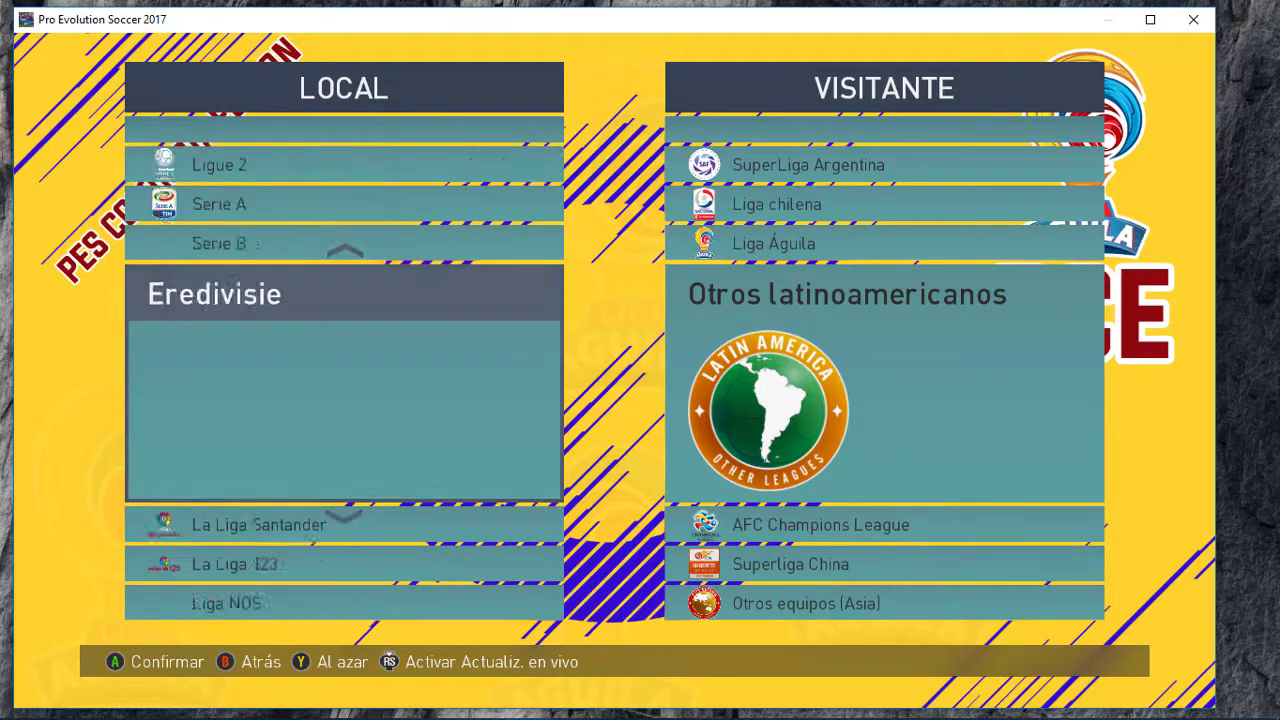
key("Down")
key("Down")
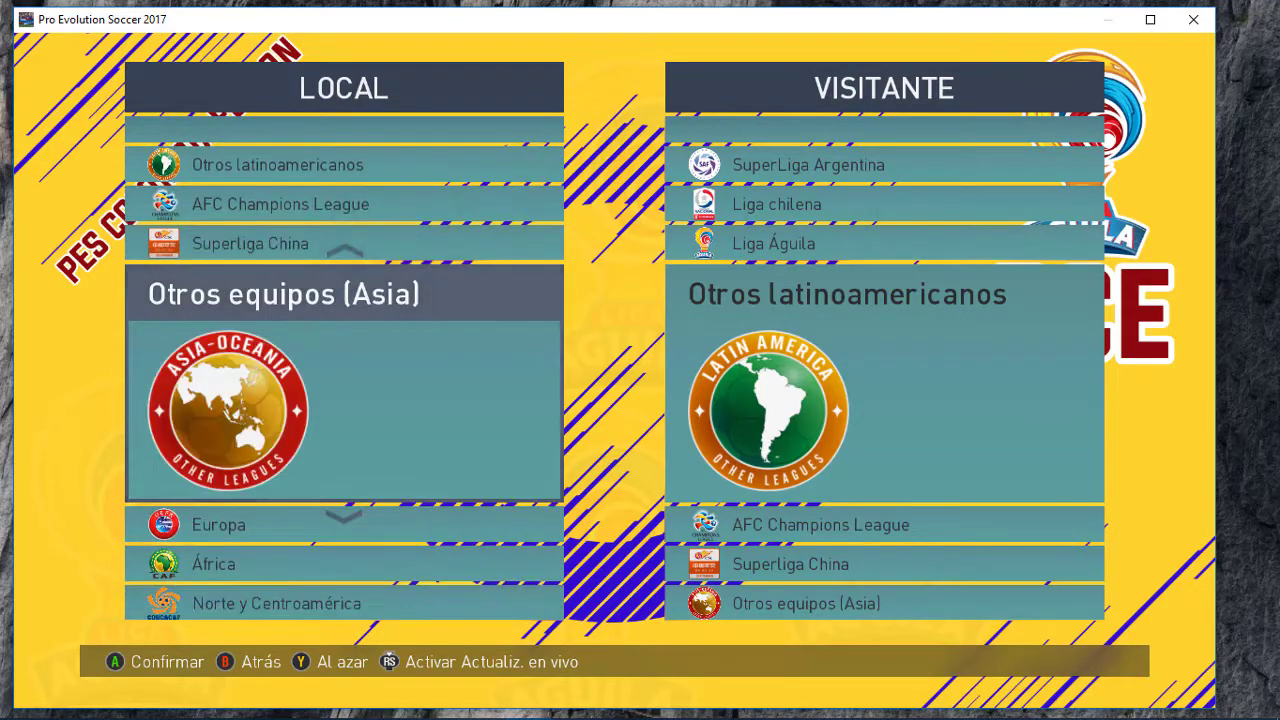
key("Down")
key("Down")
key("Down")
key("Down")
key("Down")
key("Up")
key("Up")
key("Up")
key("Up")
key("Up")
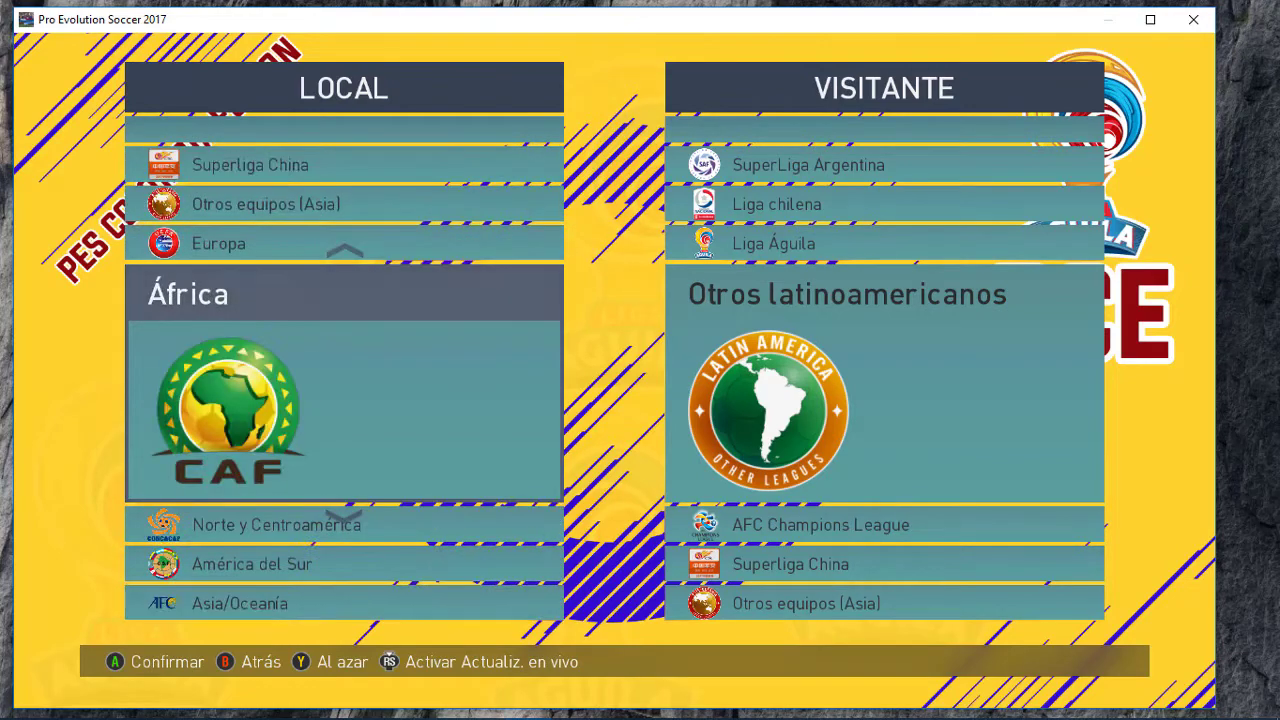
Open Superliga China for the local side, look through its teams and return to the league list
key("Up")
key("Up")
key("Up")
key("Return")
key("Down")
key("Down")
key("Down")
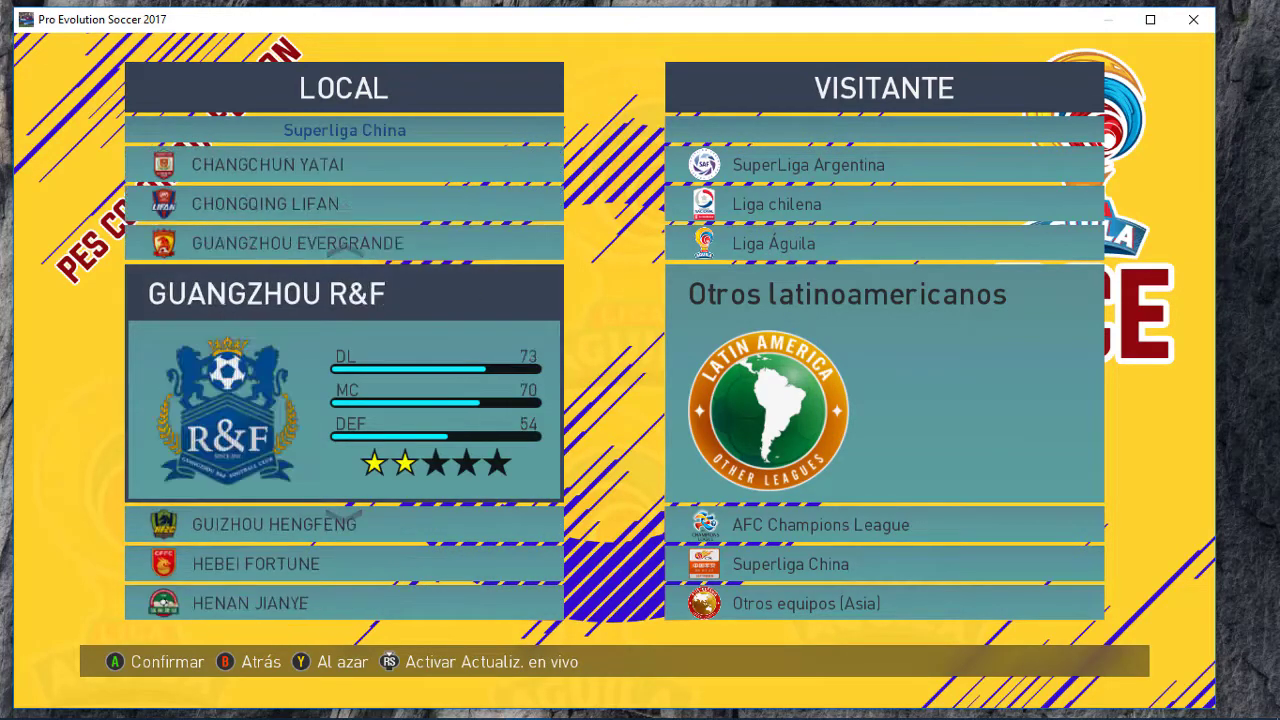
key("Down")
key("Down")
key("Down")
key("Escape")
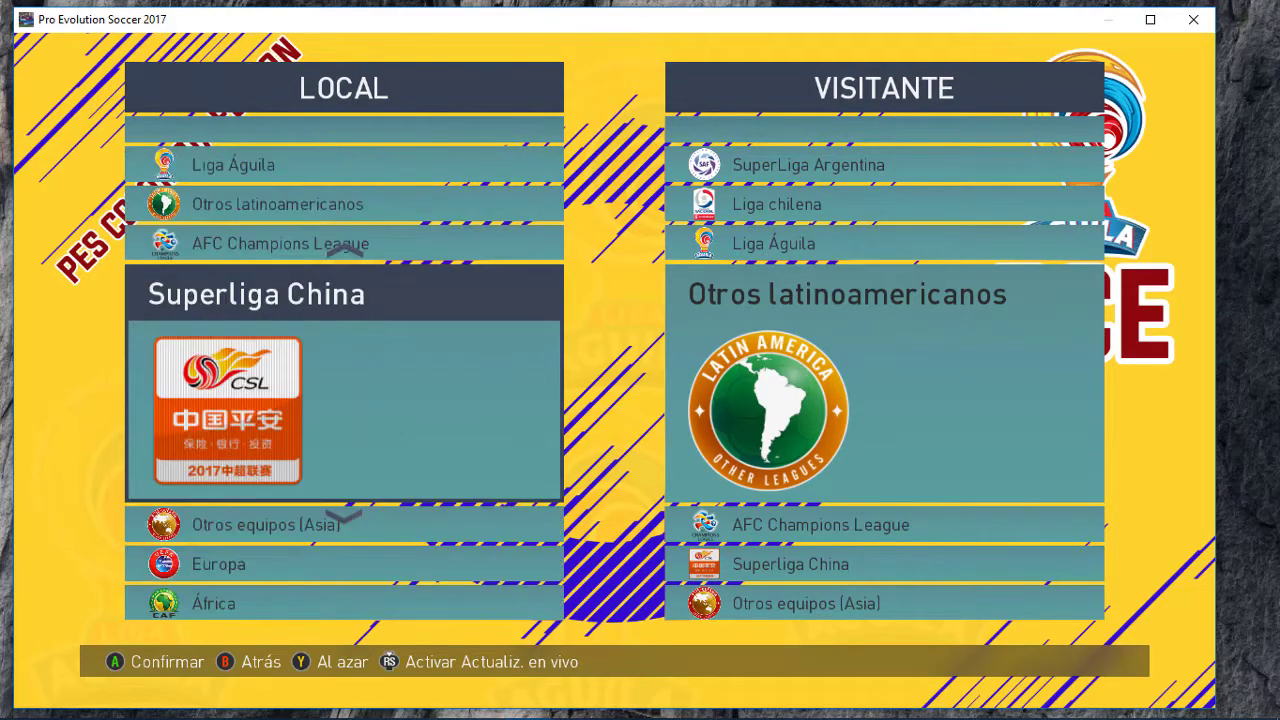
Open Liga Águila for the local side, look through its Colombian teams and leave the league
key("Up")
key("Return")
key("Down")
key("Down")
key("Down")
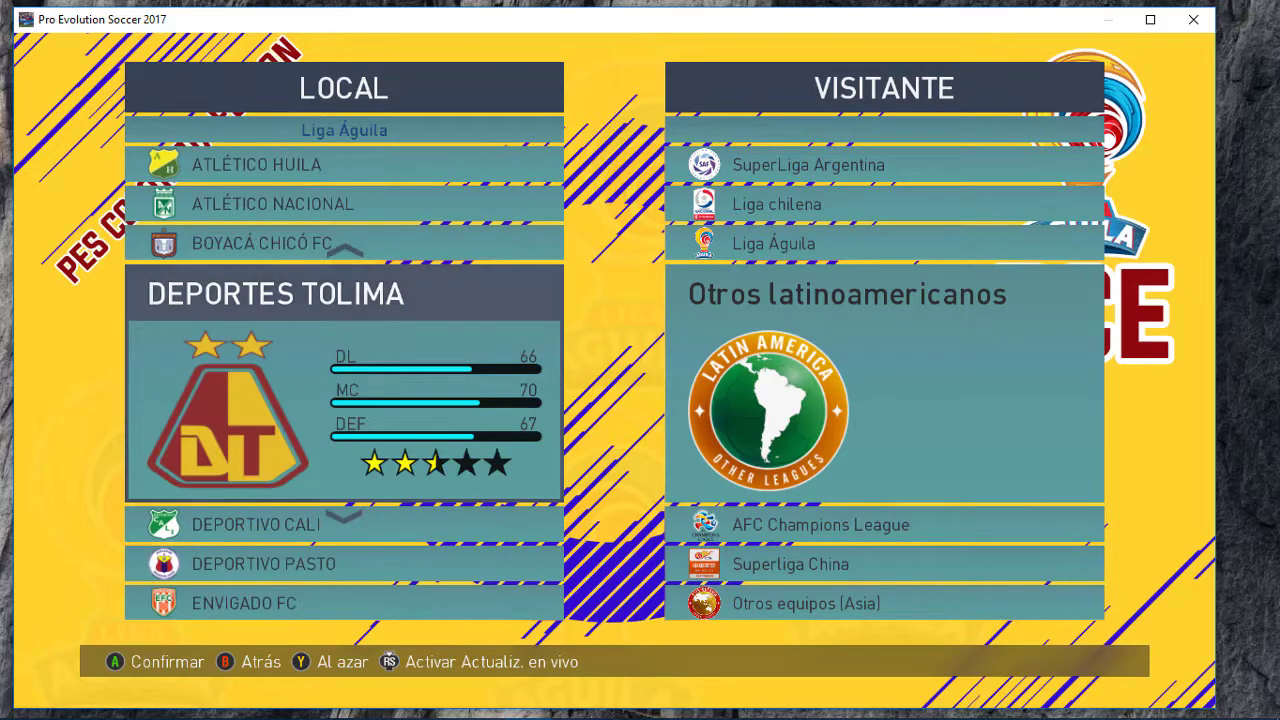
key("Down")
key("Down")
key("Down")
key("Down")
key("Down")
key("Down")
key("Down")
key("Down")
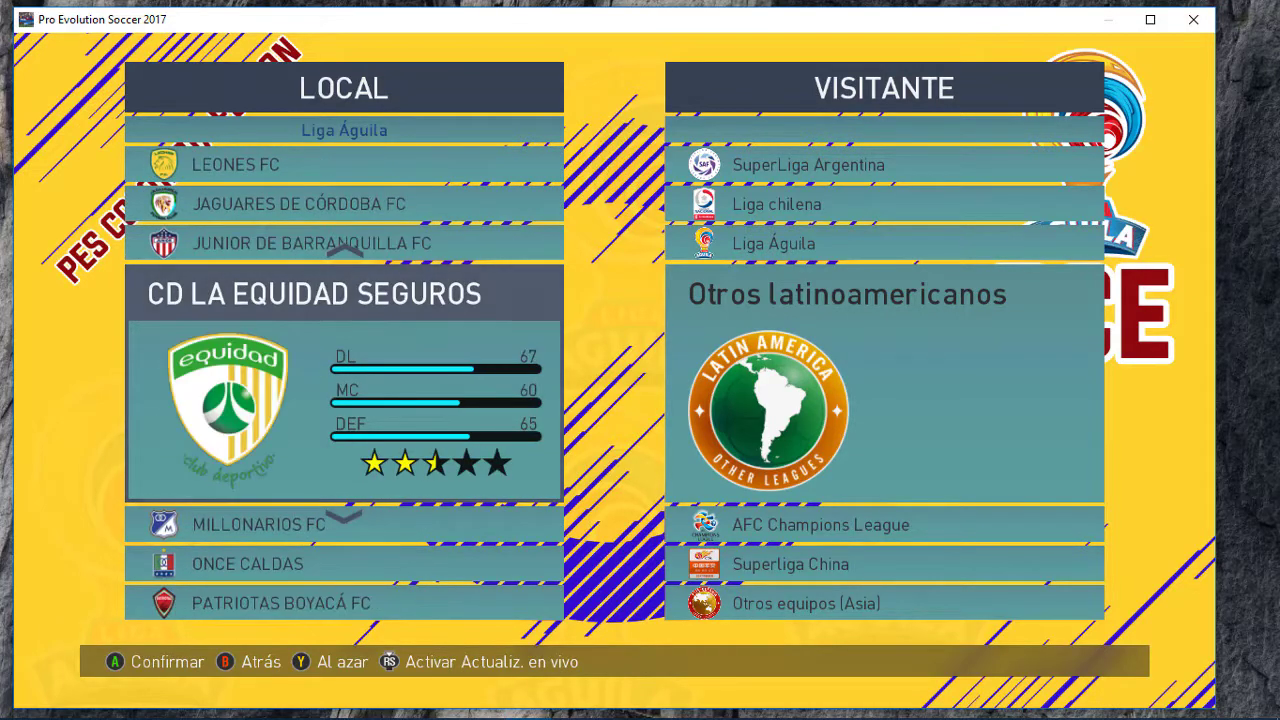
key("Escape")
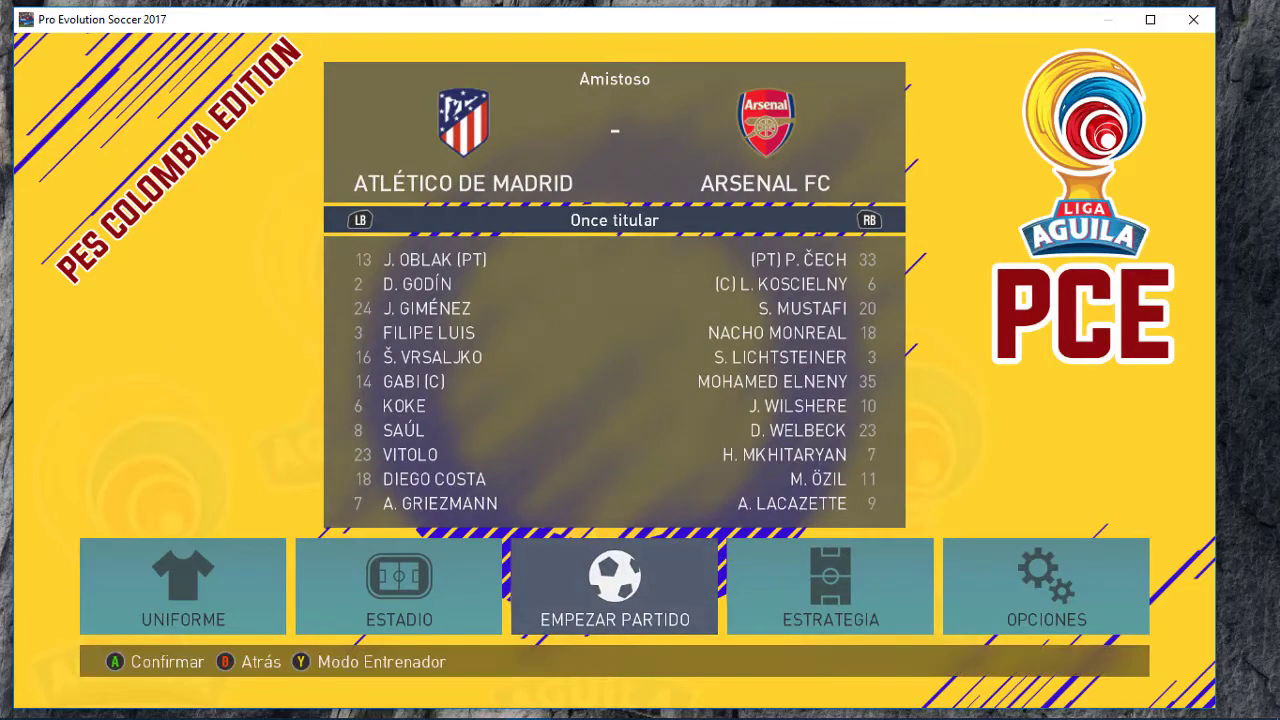
Open the uniform selection for the match and switch Atlético de Madrid to kit 2/4 and Arsenal FC to kit 1/4
key("Left")
key("Left")
key("Return")
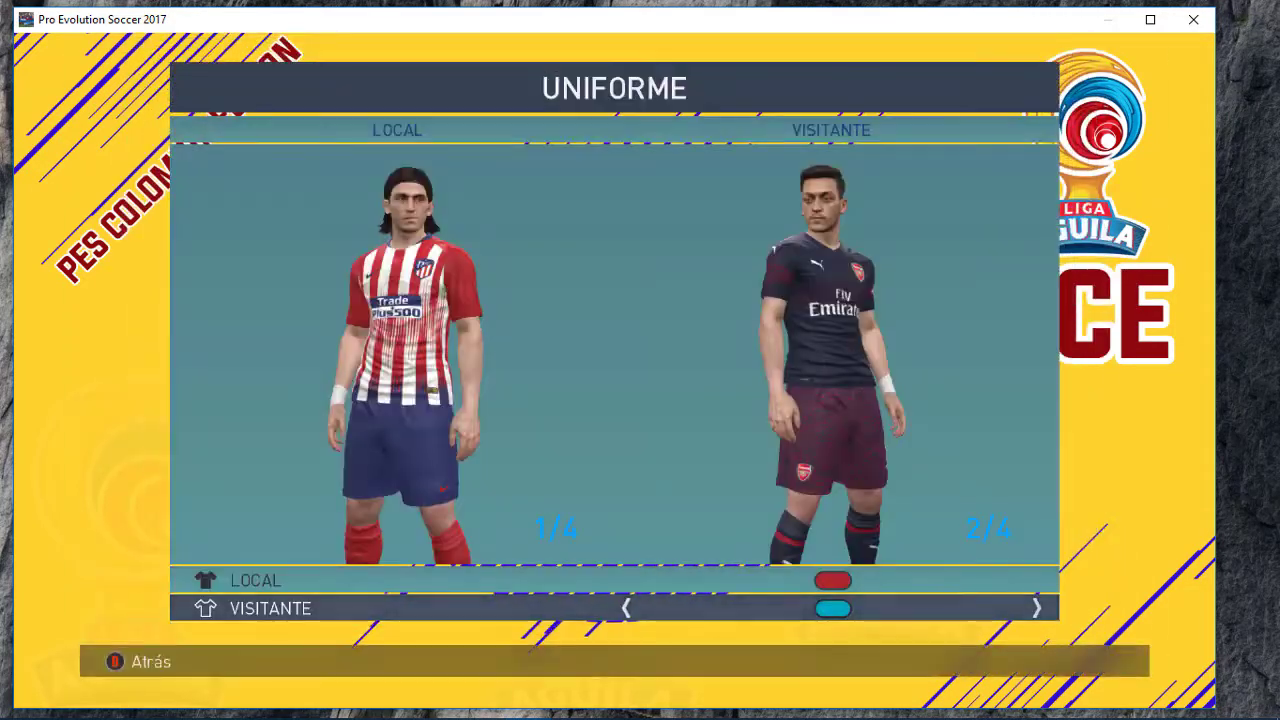
key("Right")
key("Down")
key("Left")
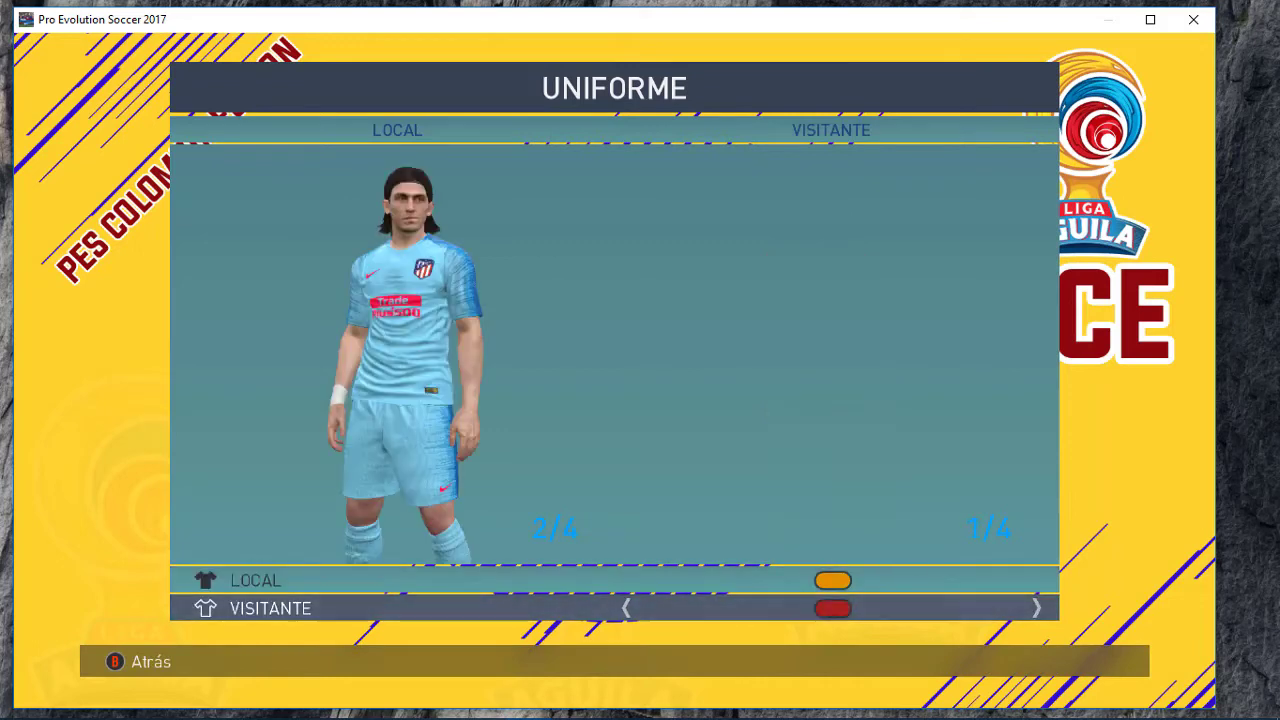